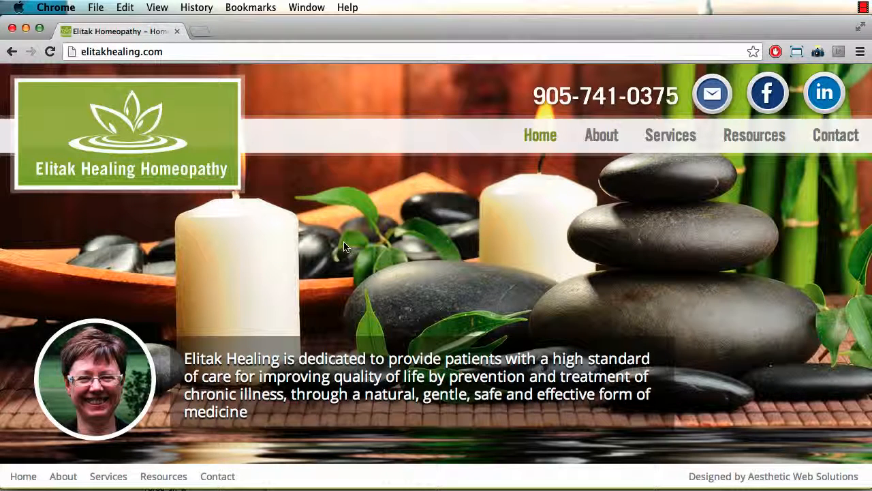
Step: Append /admin to the elitakhealing.com address to reach the admin login
left_click(204, 47)
left_click(204, 47)
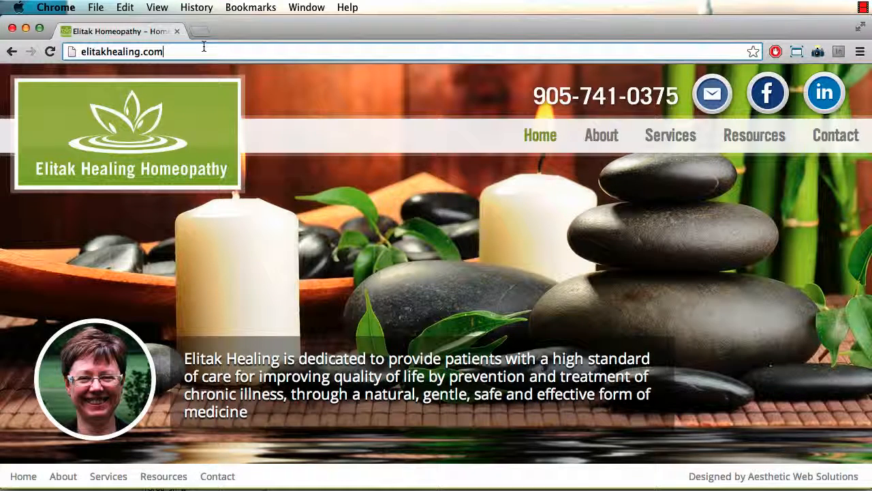
type("/")
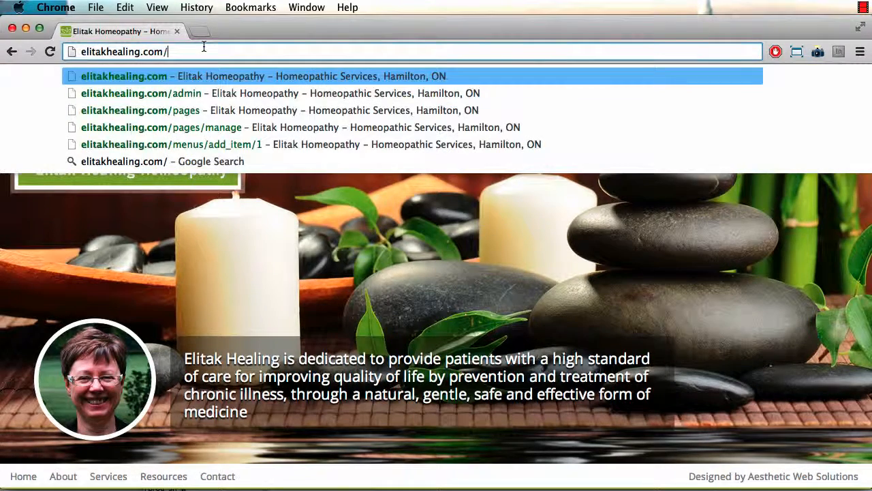
type("admin")
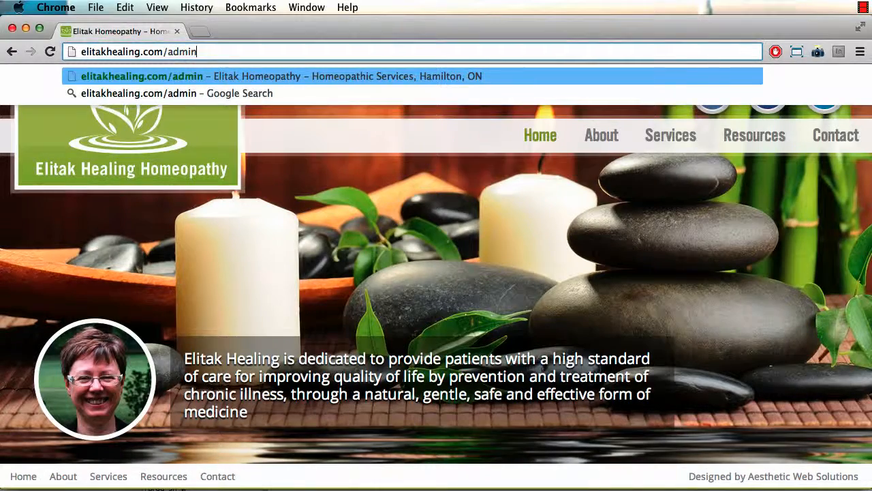
key("Return")
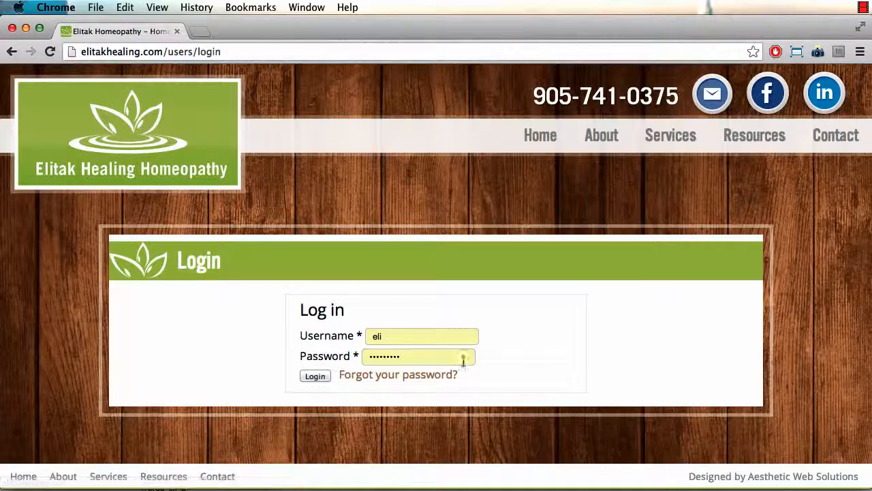
Step: Log in to the admin area and start adding a new page
left_click(315, 378)
scroll(209, 344, "down", 2)
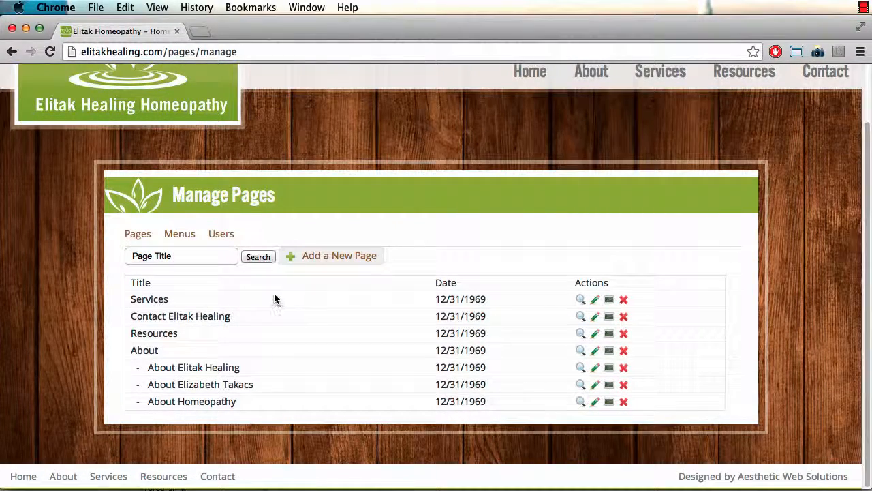
left_click(346, 257)
scroll(249, 306, "down", 5)
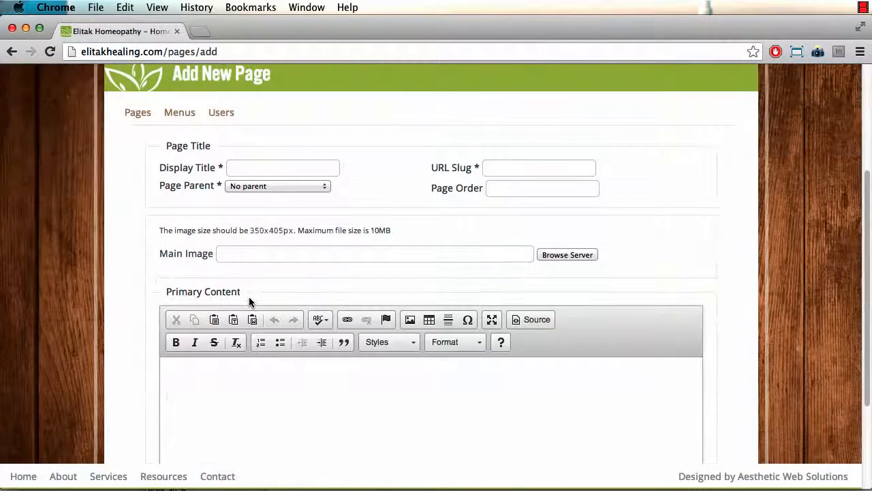
Step: Give the new page display title 'Test Page', slug test-page, and parent About
left_click(251, 168)
type("Test Page")
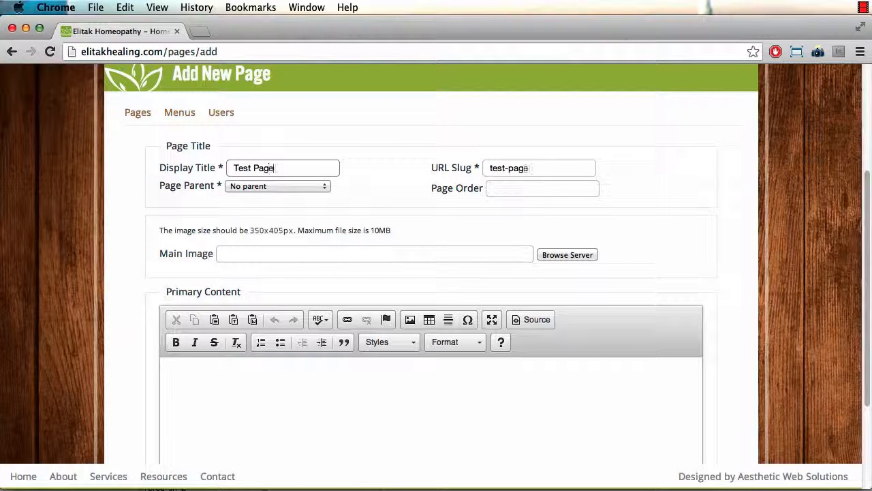
key("Tab")
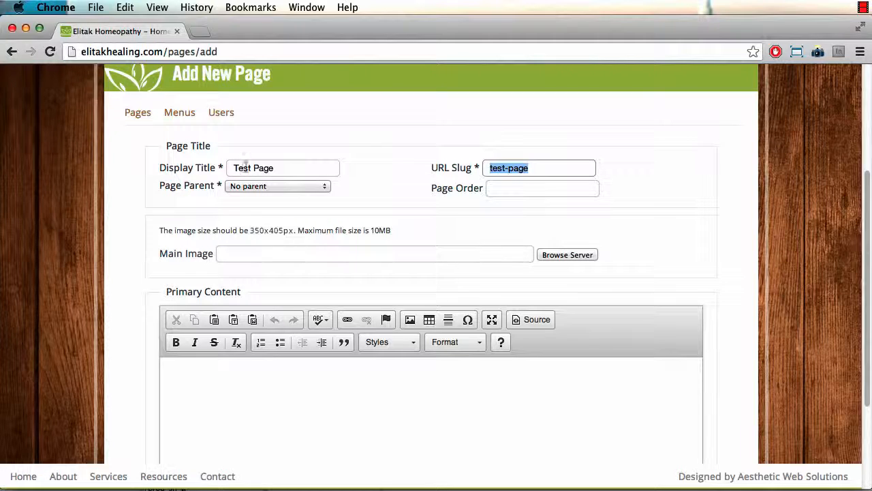
left_click(241, 193)
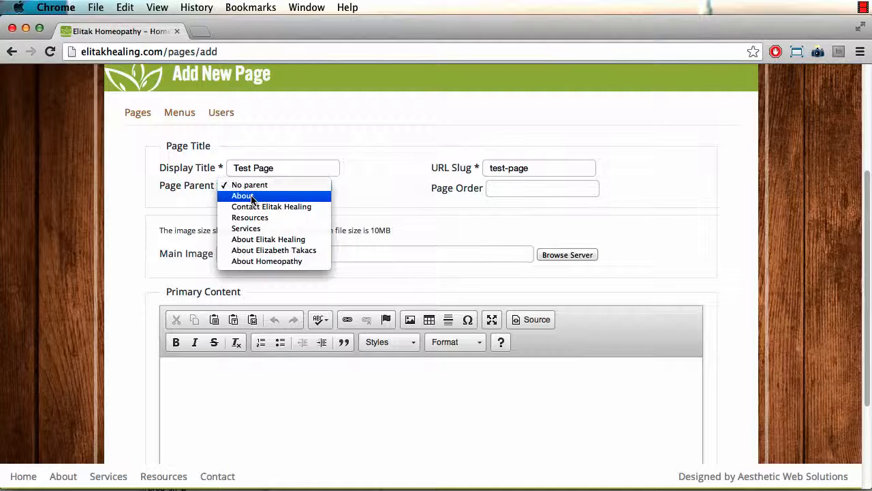
left_click(251, 198)
left_click(180, 201)
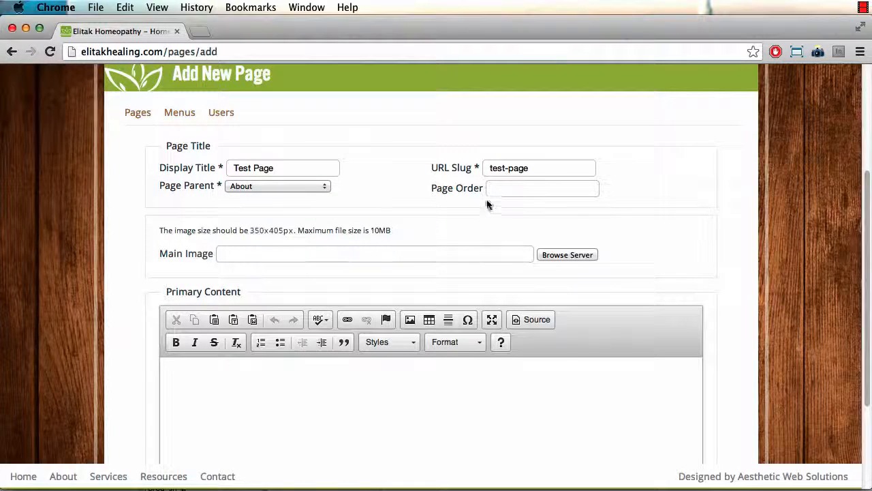
left_click(521, 187)
left_click(254, 235)
double_click(165, 256)
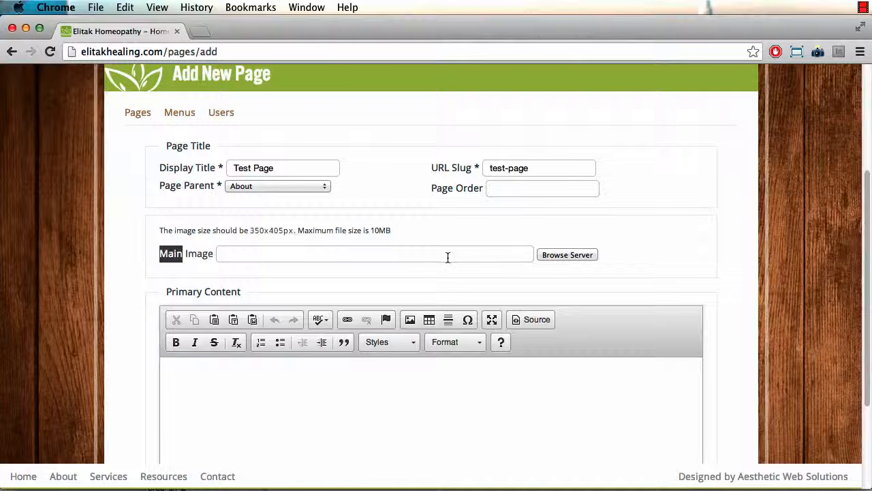
Step: Delete the existing with-lemon.jpg in the CKFinder server browser
left_click(553, 255)
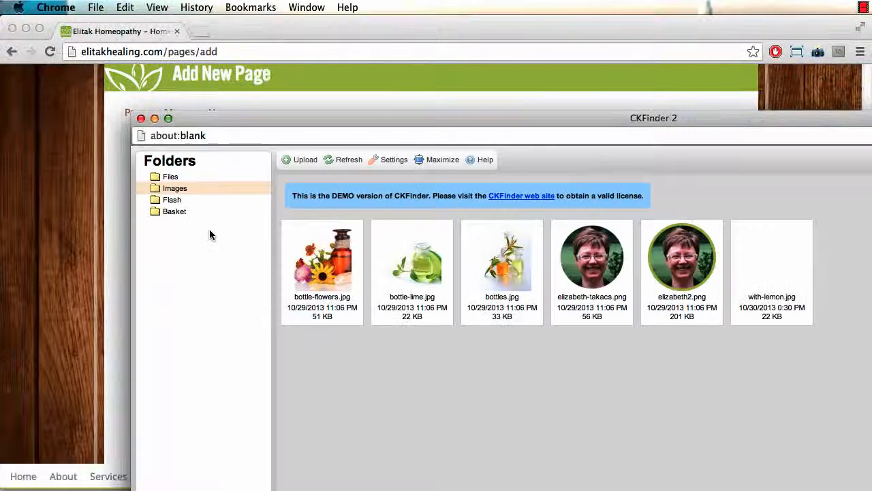
left_click(765, 285)
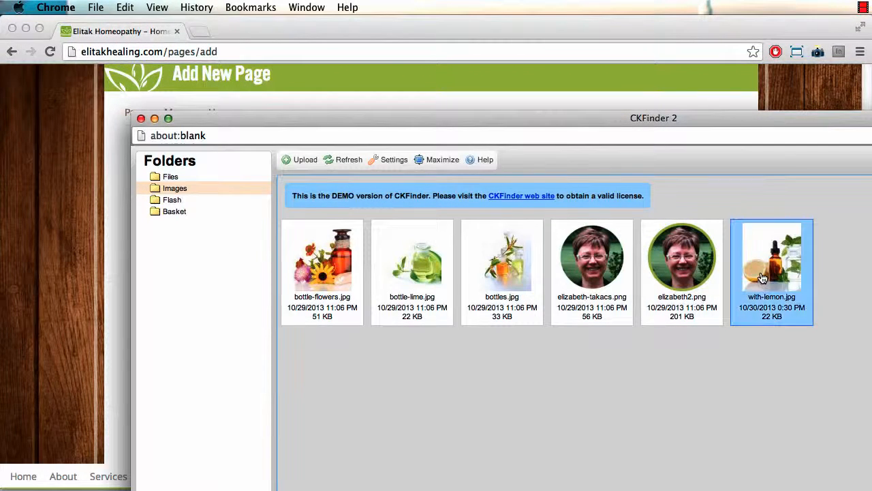
left_click(777, 368)
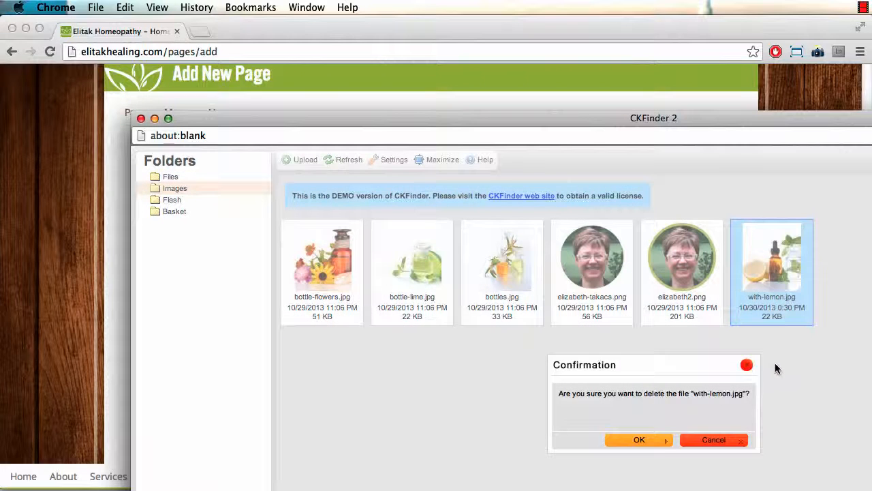
left_click(658, 443)
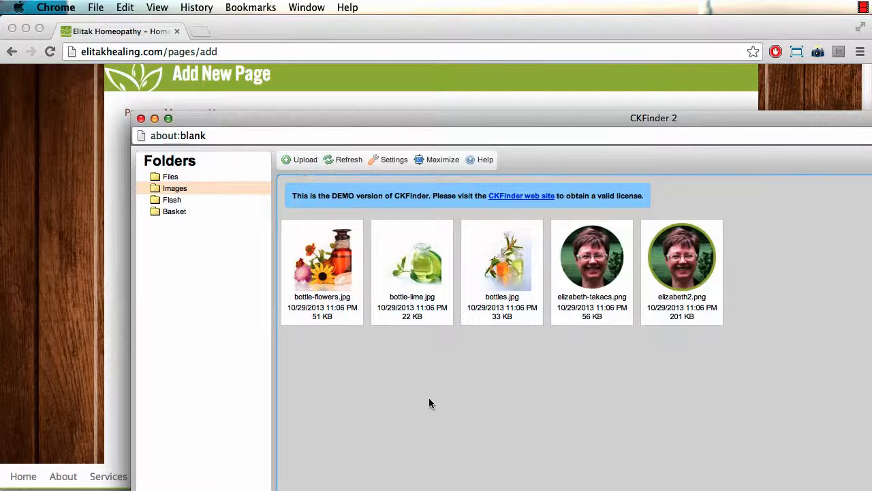
Step: Re-upload with-lemon.jpg into Images and set it as the page's Main Image
left_click_drag(439, 122, 413, 102)
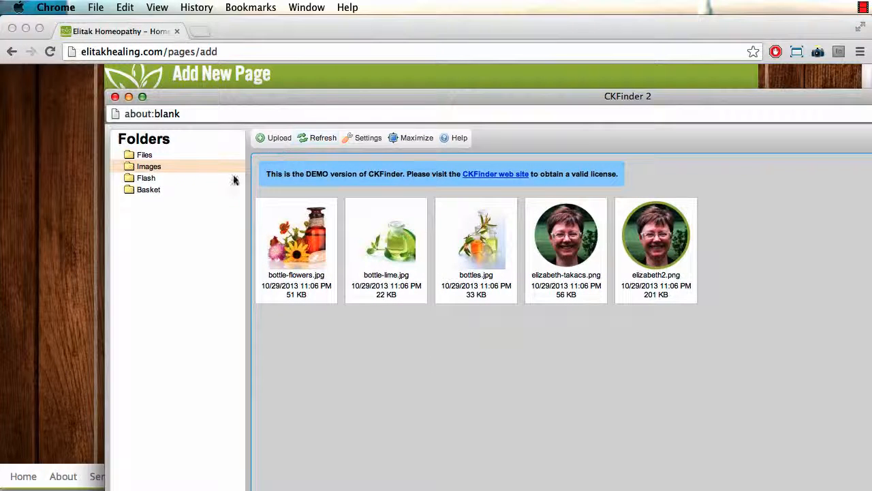
left_click(277, 139)
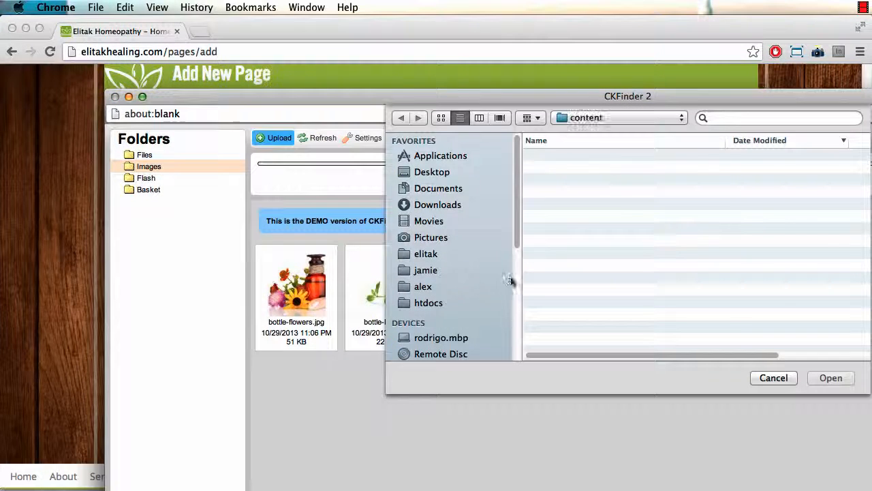
left_click(592, 157)
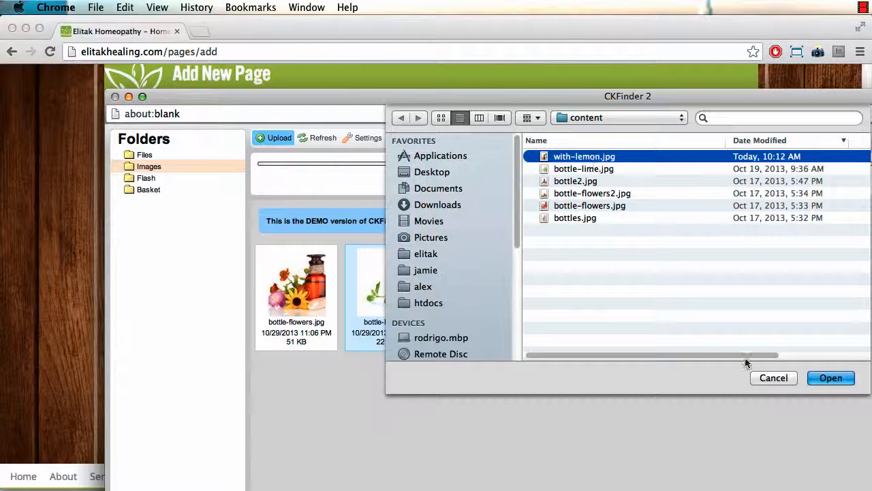
left_click(831, 379)
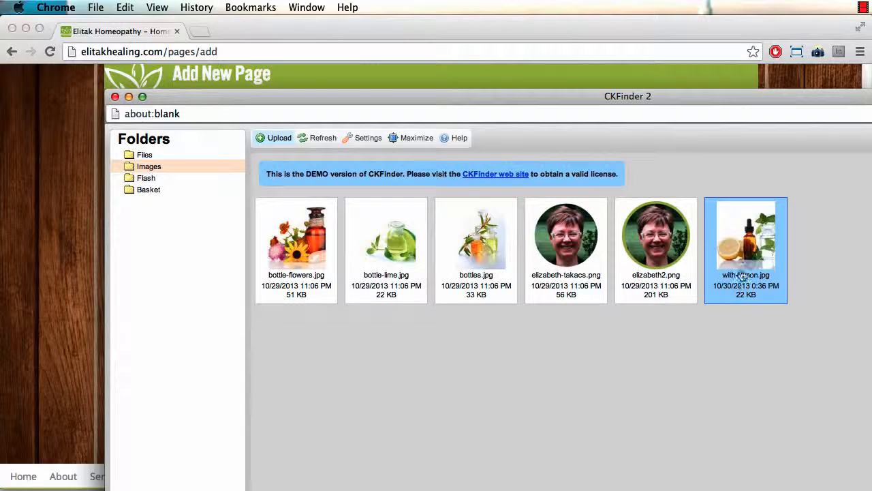
double_click(741, 254)
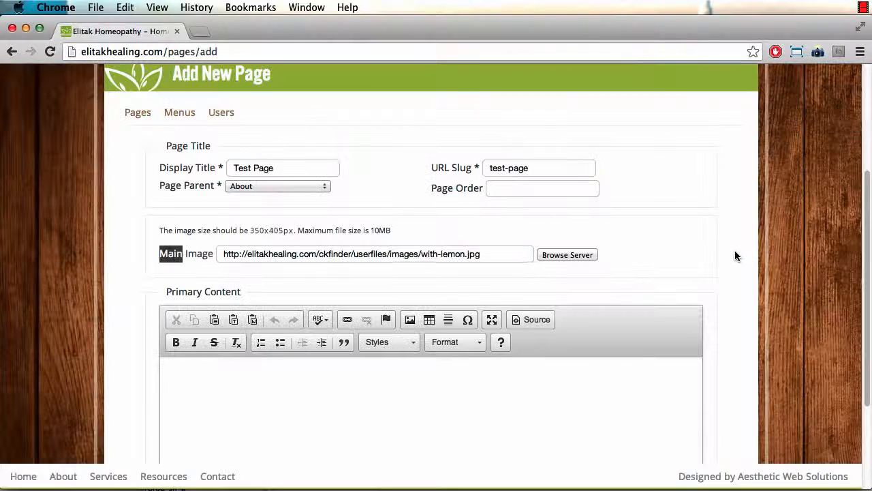
Step: Fill the primary content with two Lorem ipsum paragraphs and save Test Page
triple_click(364, 254)
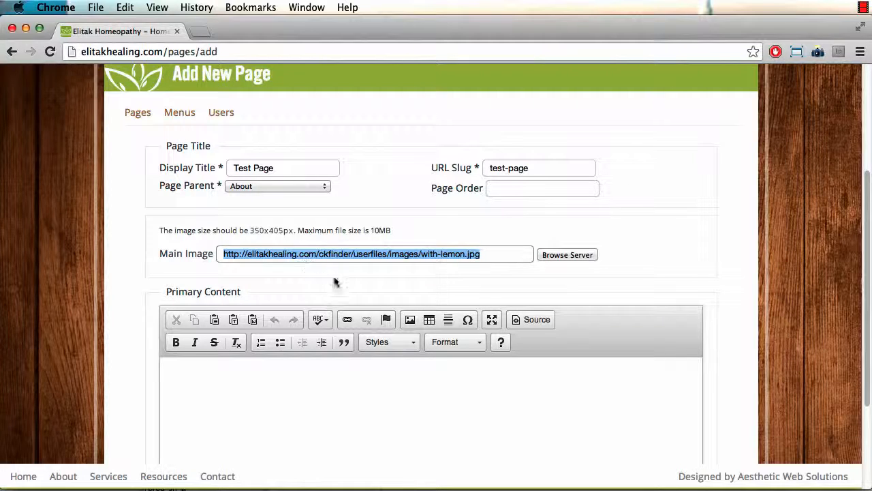
left_click(269, 401)
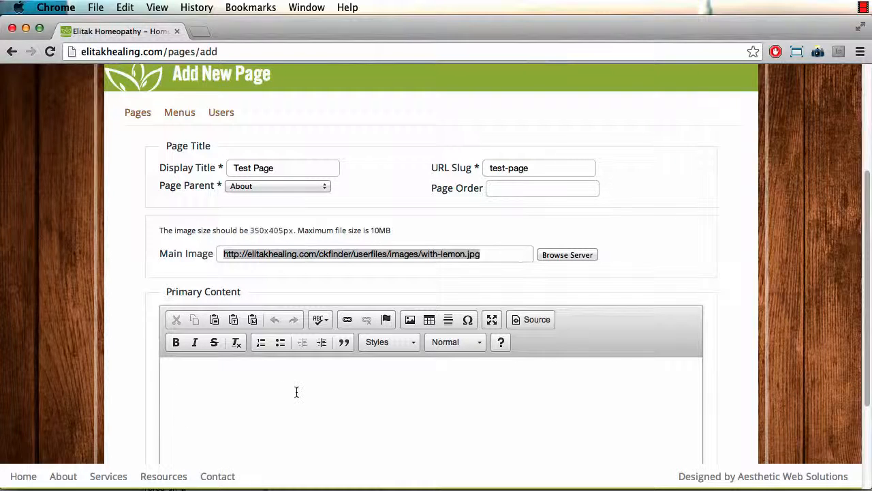
type("lorem")
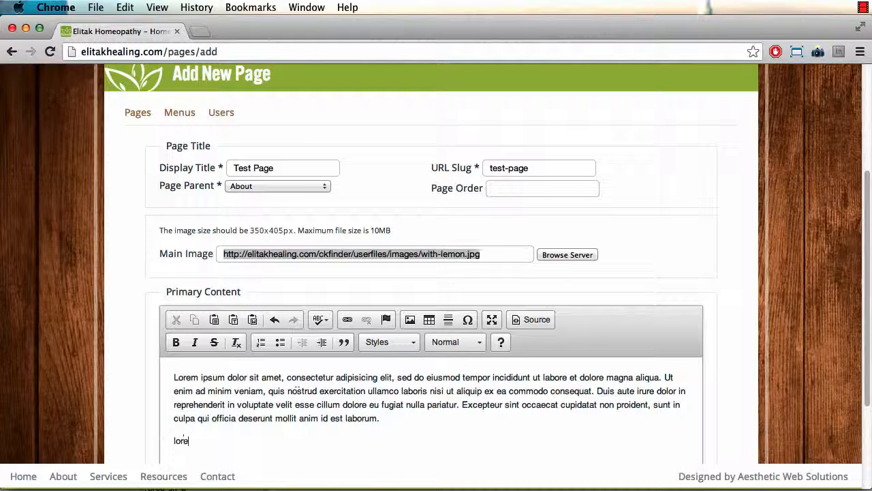
scroll(108, 382, "down", 5)
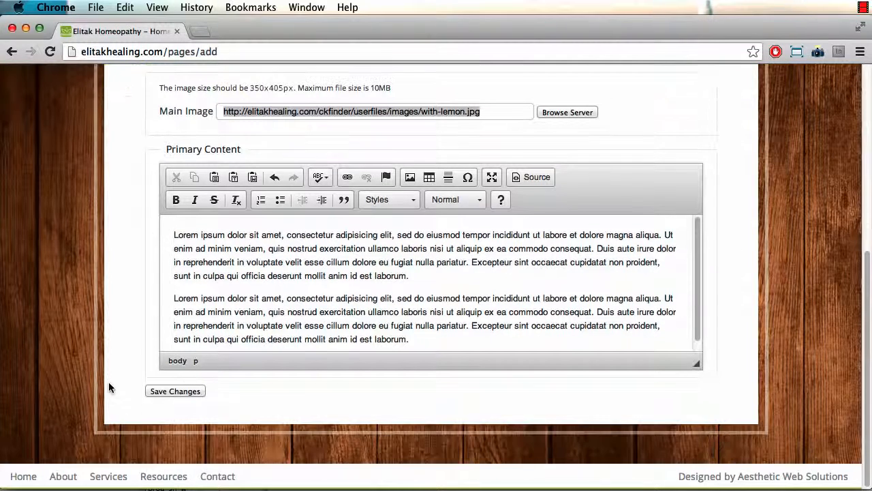
left_click(177, 391)
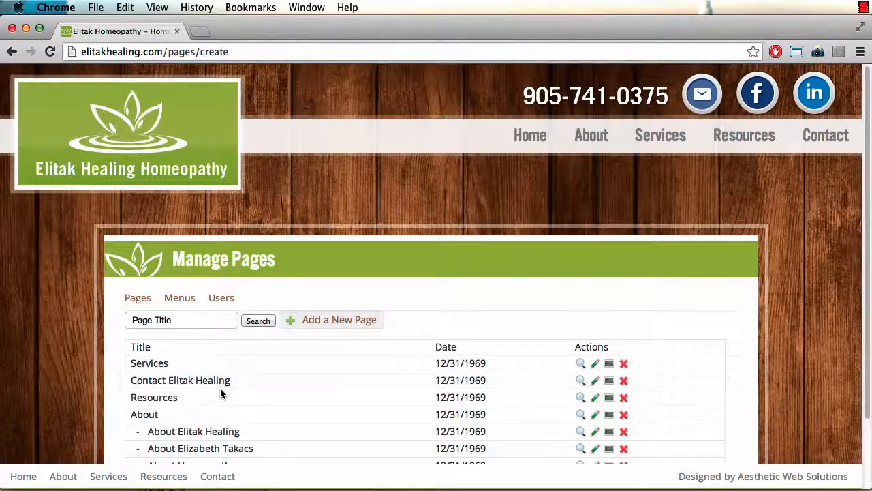
Step: Reopen Test Page, keep About as its parent, and save it
scroll(220, 387, "down", 3)
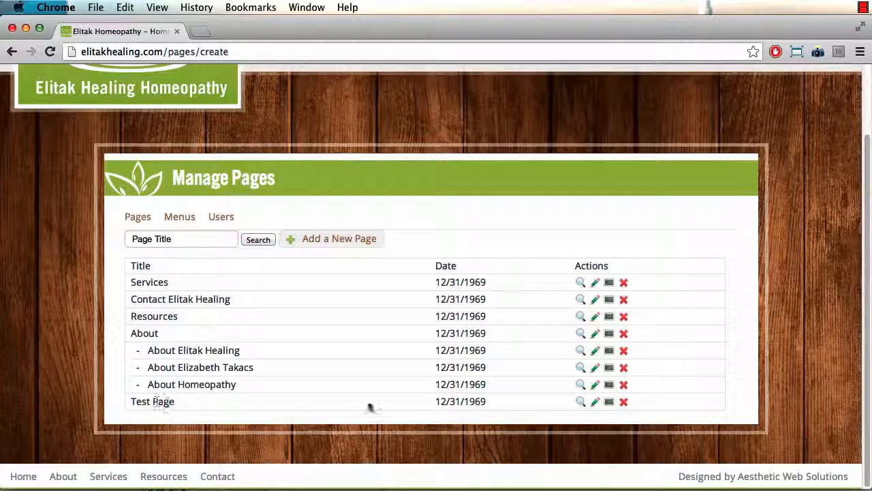
left_click(594, 401)
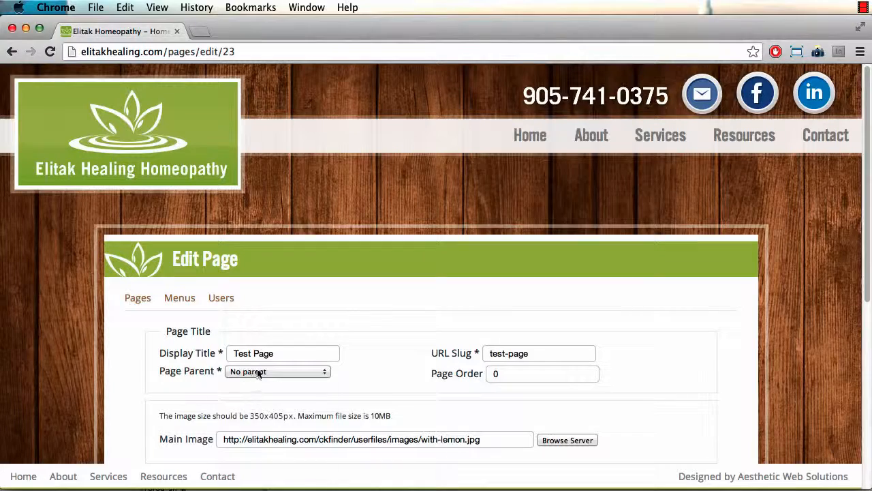
left_click(259, 373)
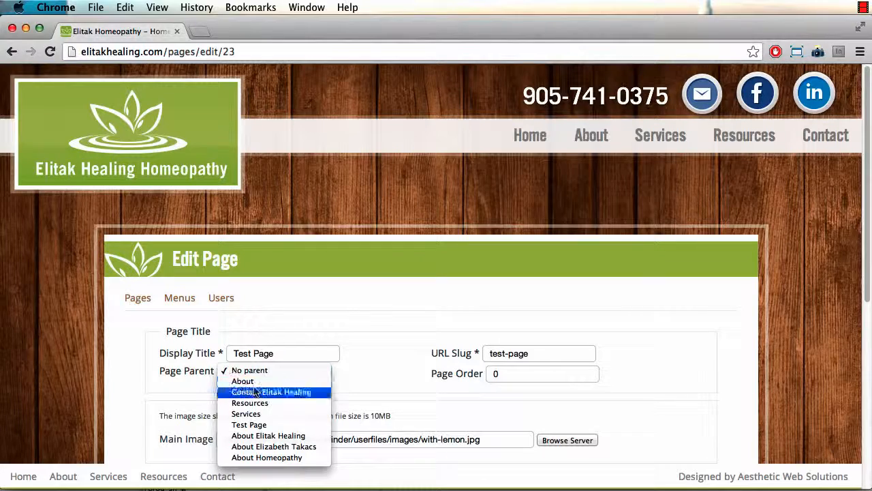
left_click(243, 381)
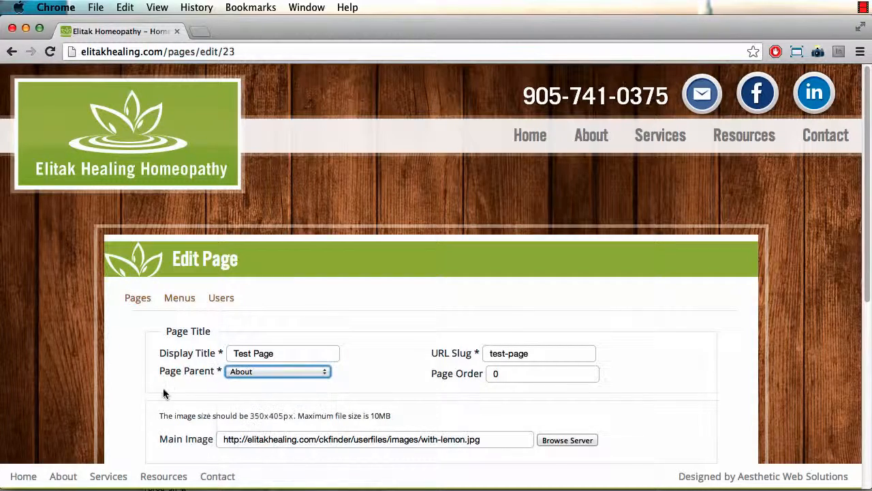
scroll(197, 409, "down", 5)
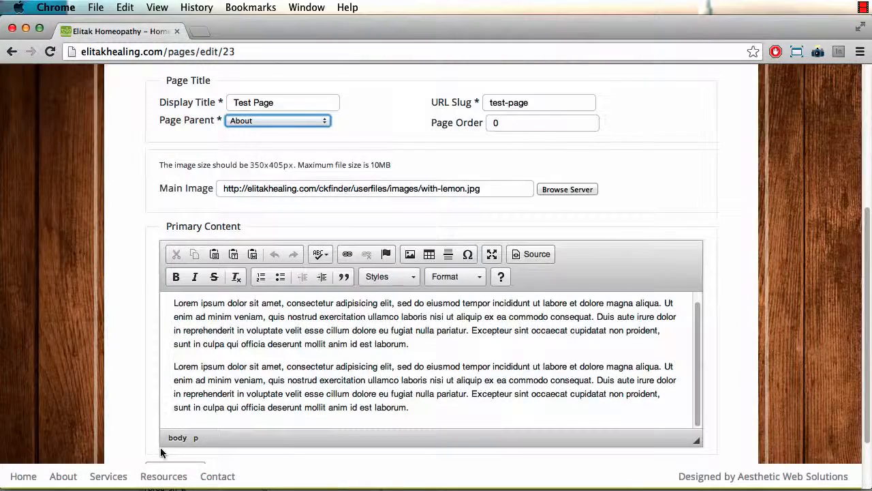
scroll(160, 447, "down", 2)
left_click(175, 391)
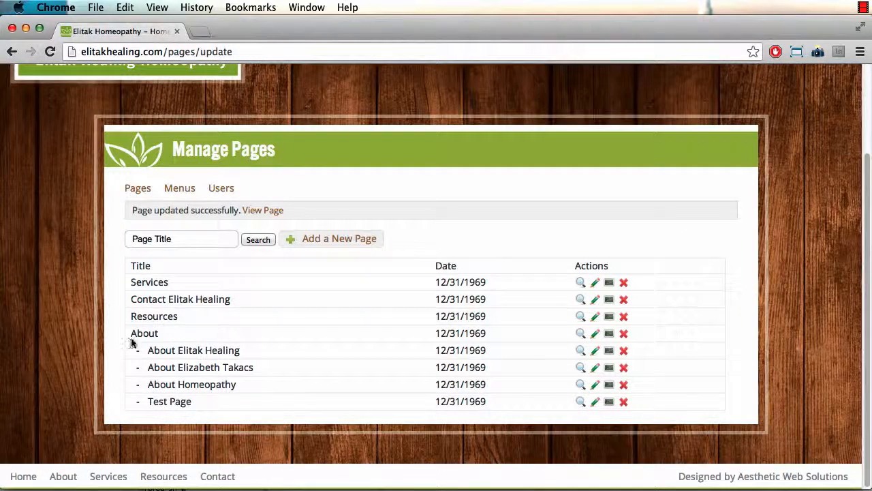
Step: Try dragging the About and Test Page rows, leaving the page order unchanged
left_click_drag(136, 331, 135, 332)
left_click(105, 359)
scroll(168, 384, "up", 3)
scroll(168, 385, "down", 3)
scroll(205, 402, "up", 4)
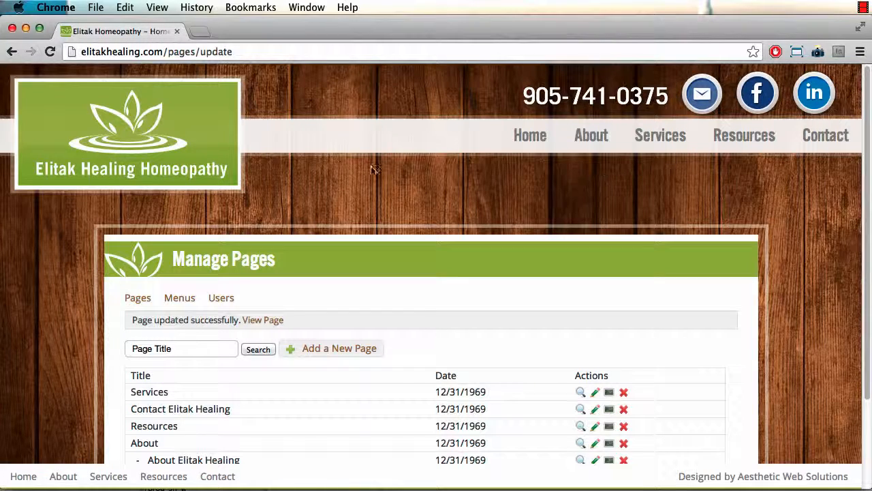
scroll(331, 331, "down", 3)
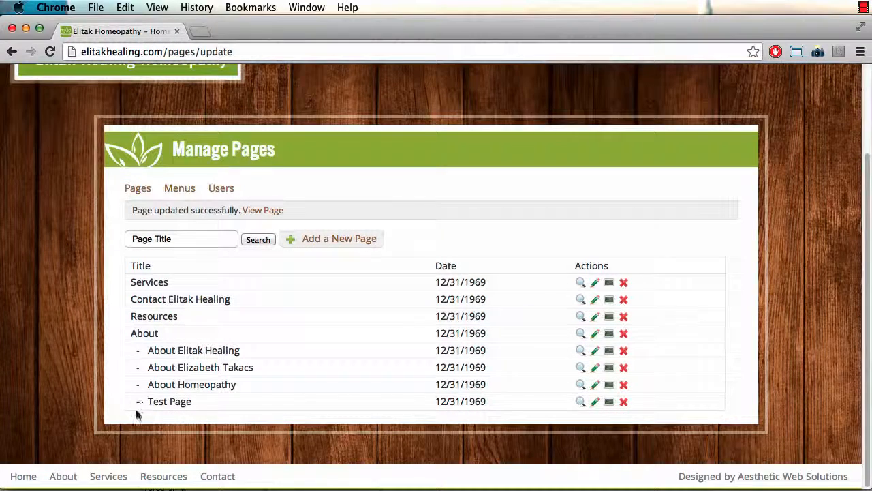
left_click(172, 400)
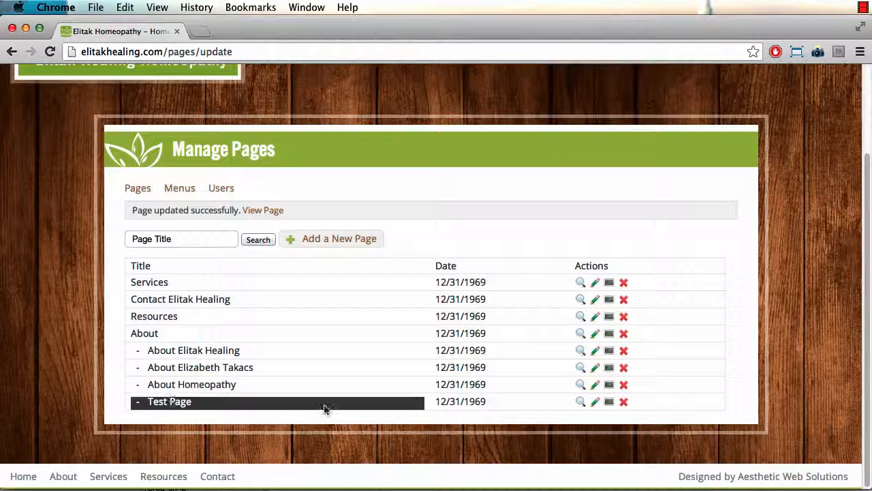
left_click_drag(324, 408, 376, 402)
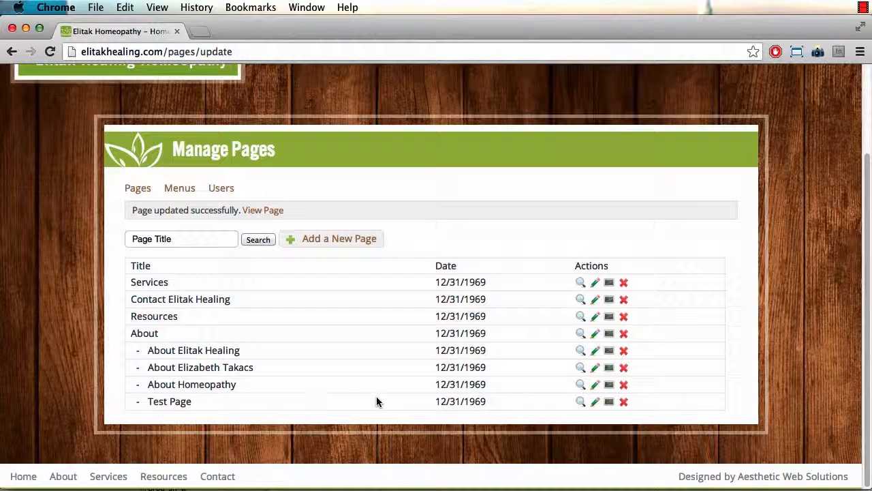
Step: View the live Test Page, then go to the About Elitak Healing page
left_click(579, 403)
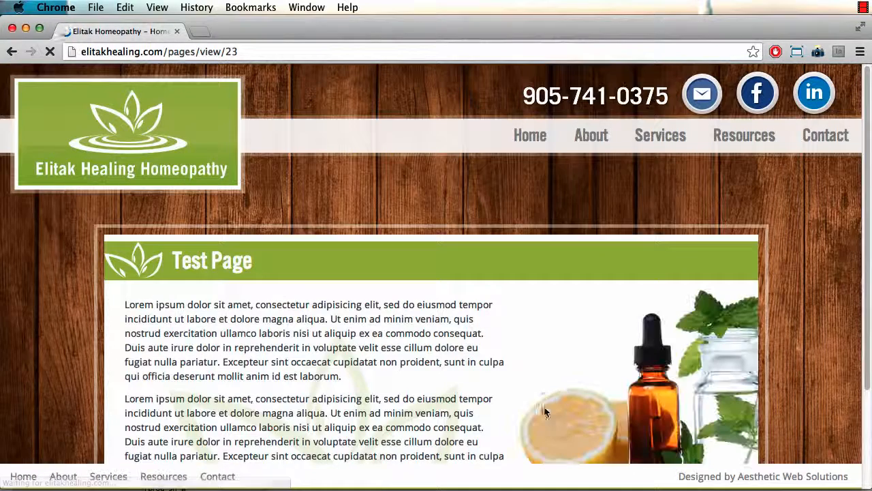
scroll(295, 357, "up", 1)
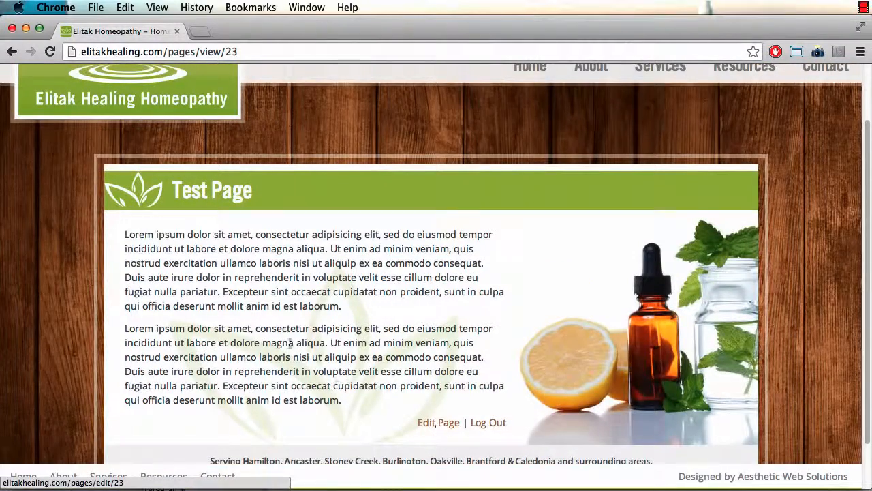
scroll(311, 333, "up", 2)
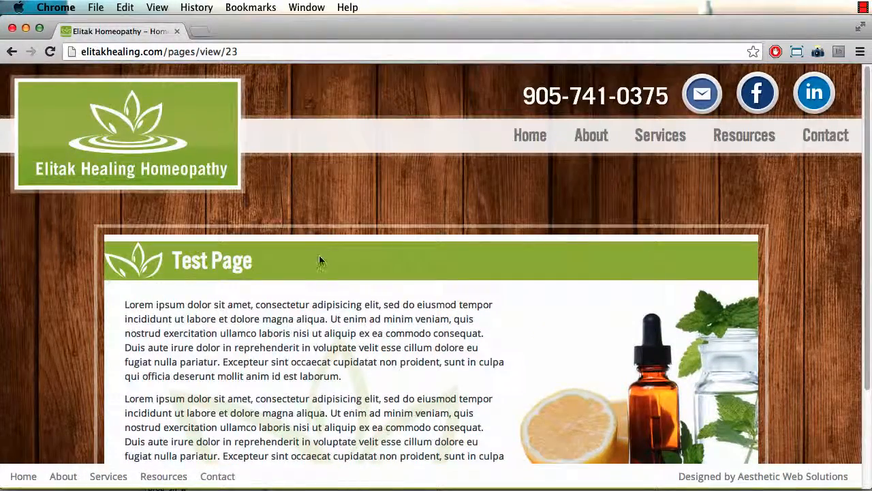
scroll(319, 258, "down", 4)
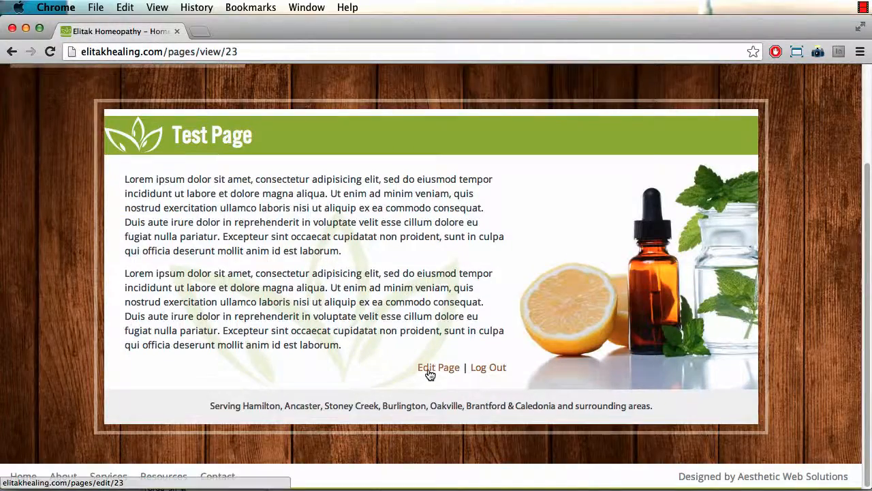
scroll(328, 334, "up", 4)
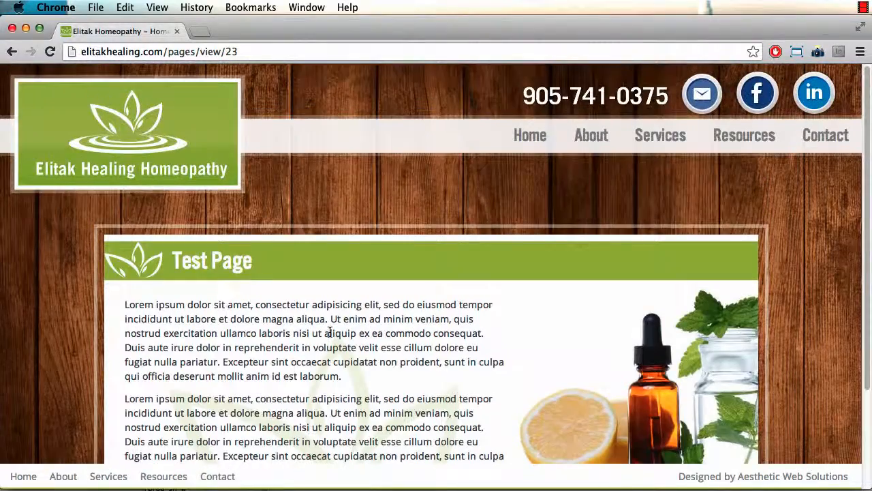
left_click(590, 141)
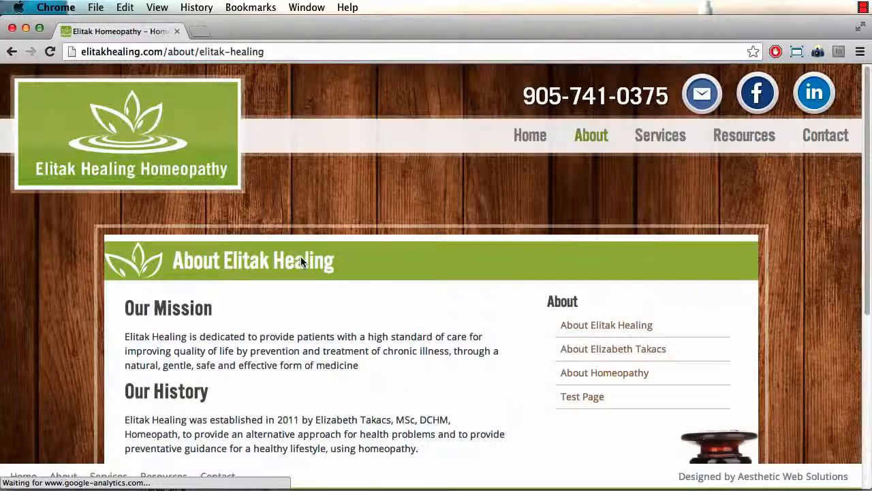
Step: Locate 'established' in the About history text and open the page for editing
scroll(262, 320, "down", 5)
scroll(189, 327, "up", 5)
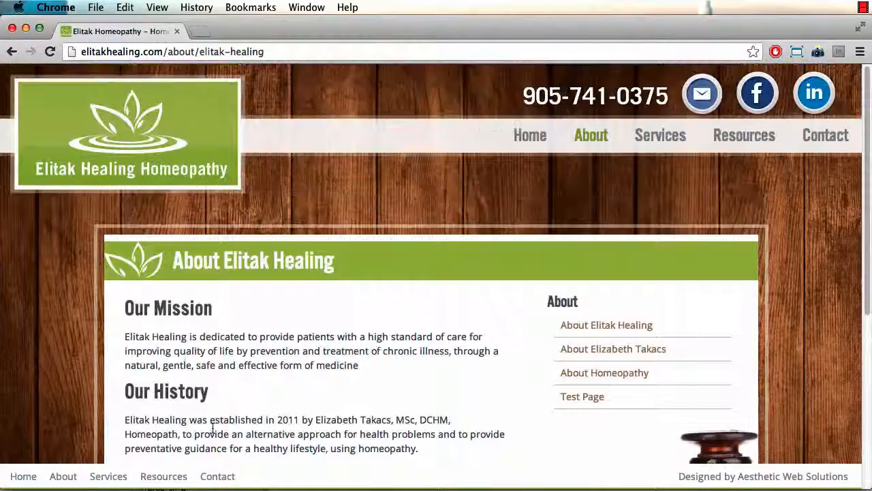
scroll(194, 361, "down", 2)
double_click(229, 321)
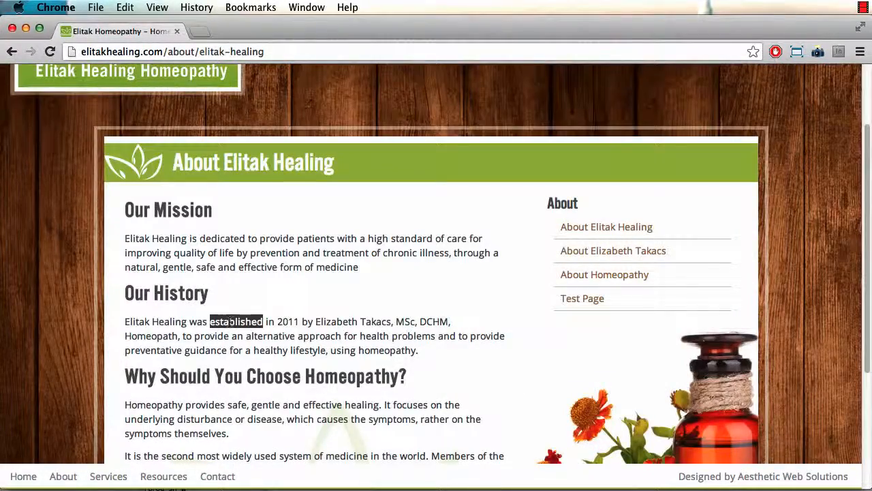
scroll(286, 314, "down", 3)
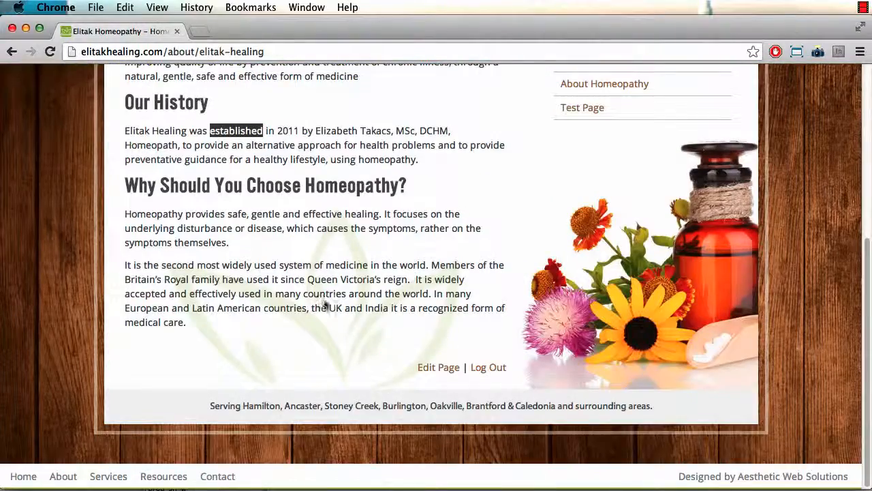
left_click(439, 371)
scroll(402, 373, "down", 5)
scroll(312, 375, "down", 4)
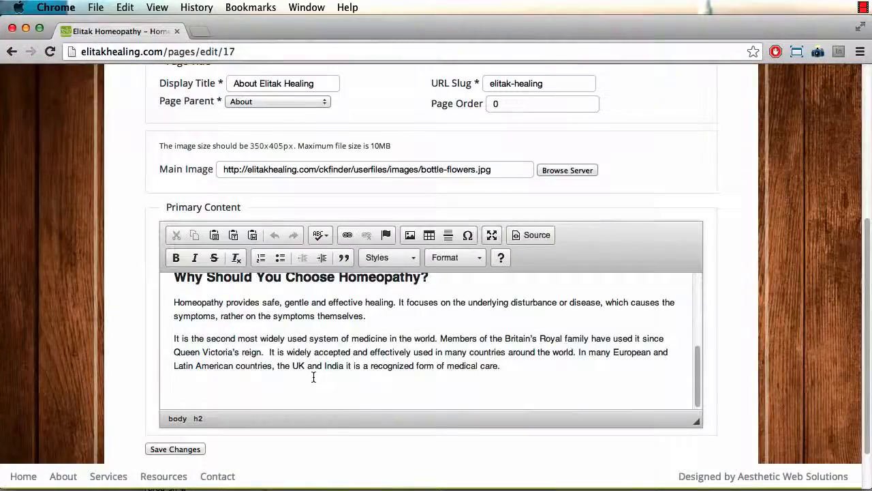
scroll(311, 375, "up", 4)
scroll(305, 383, "down", 1)
scroll(305, 382, "down", 4)
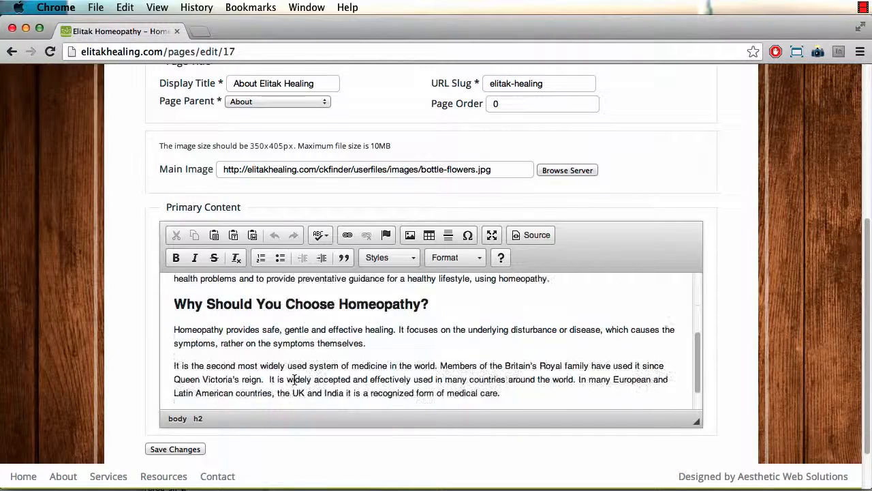
scroll(294, 379, "up", 2)
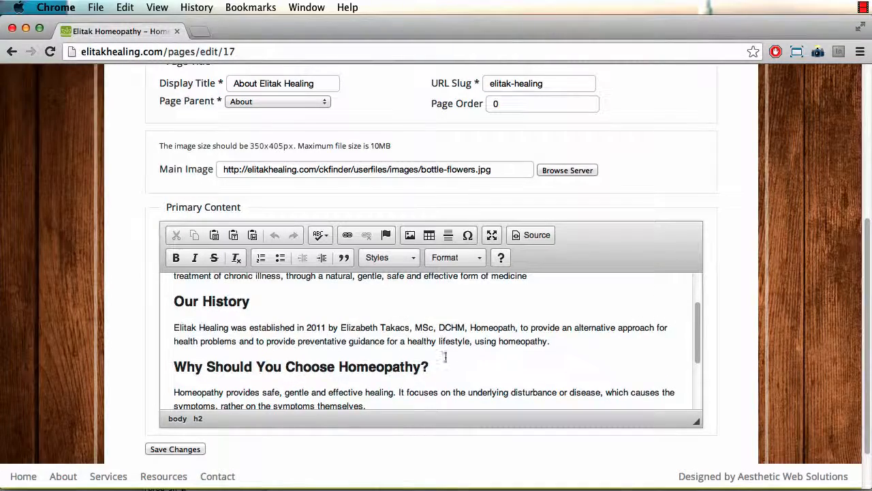
scroll(408, 372, "up", 2)
Step: Change 'established' to 'establish' in the history paragraph and save the page
key("super+f")
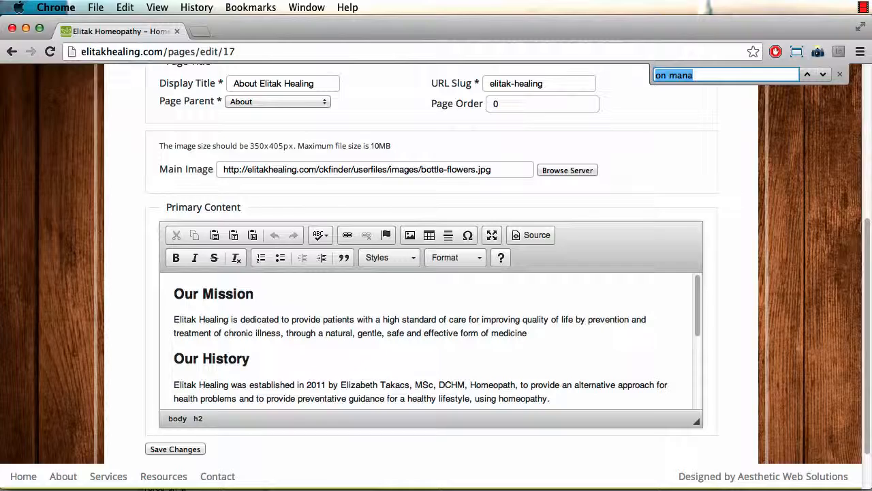
type("establi")
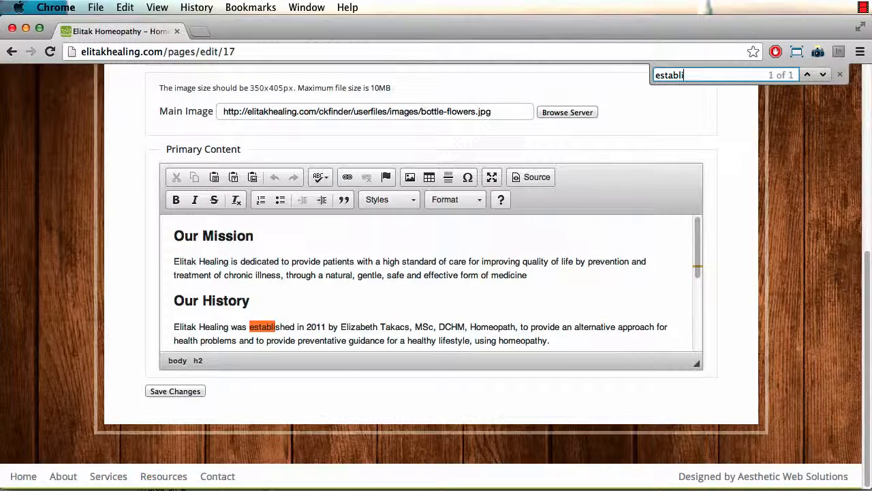
left_click(285, 326)
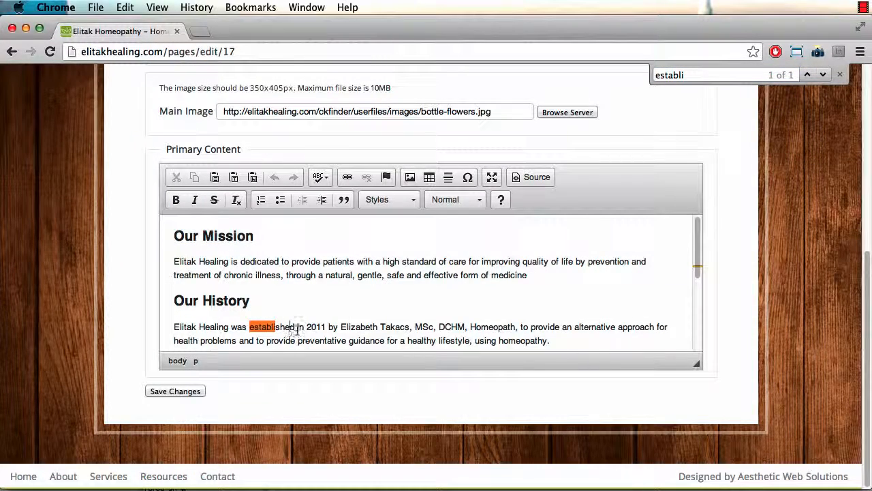
key("BackSpace")
key("BackSpace")
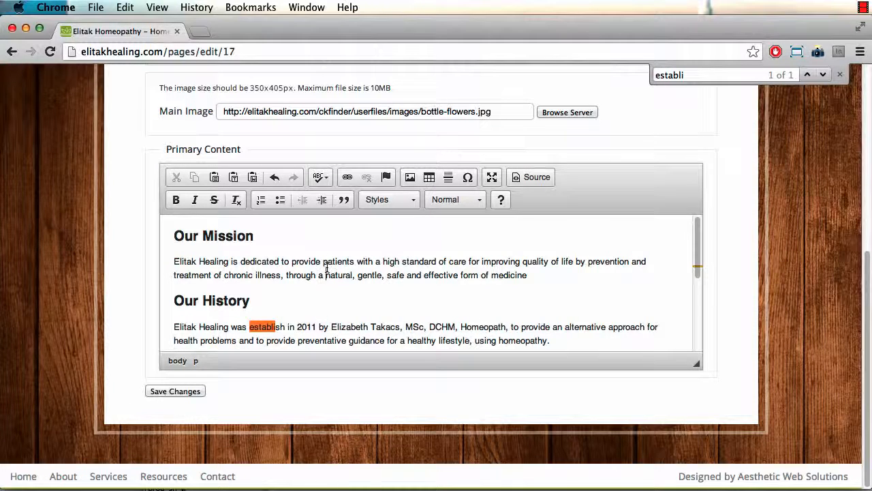
left_click(840, 74)
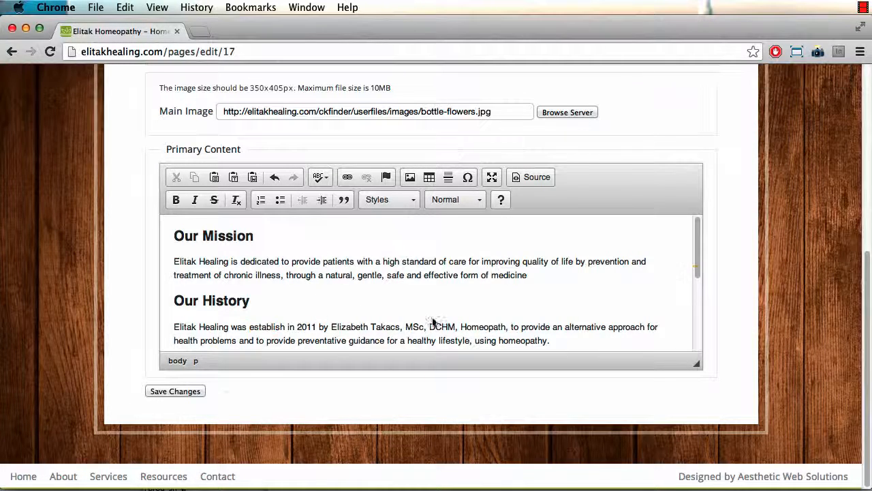
left_click(170, 391)
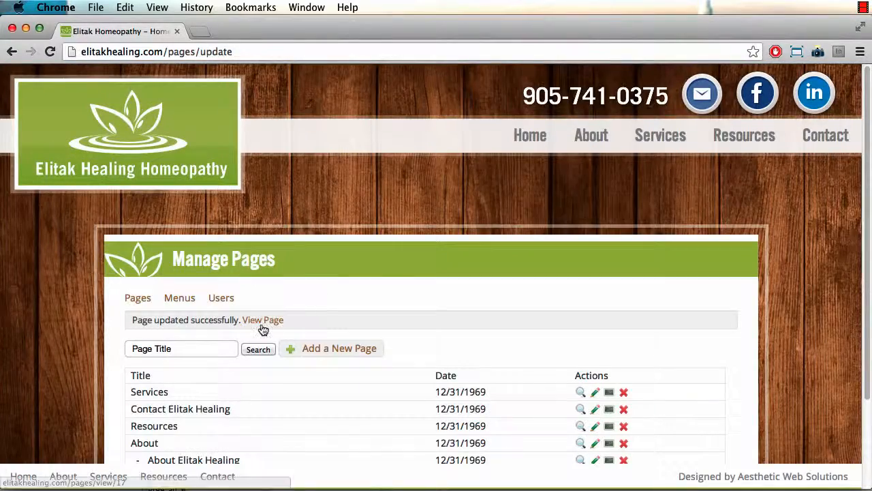
Step: View the updated About Elitak Healing page and check the word 'establish'
left_click(261, 326)
scroll(254, 353, "down", 5)
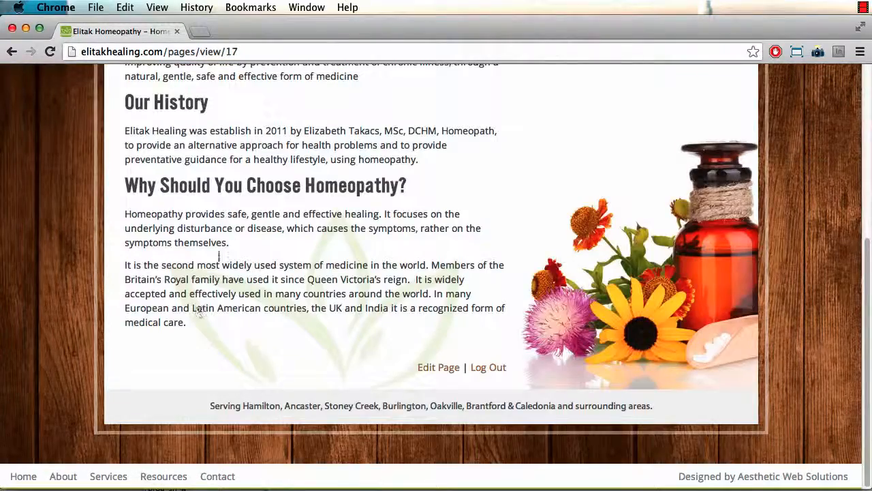
scroll(185, 248, "up", 2)
double_click(243, 199)
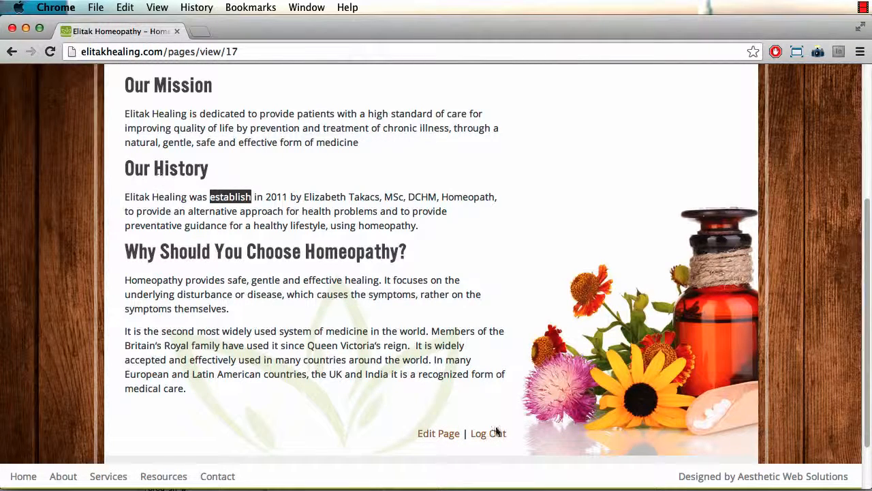
Step: Add 'ed' back to make 'established' in the editor and save the page
left_click(438, 433)
scroll(277, 332, "down", 5)
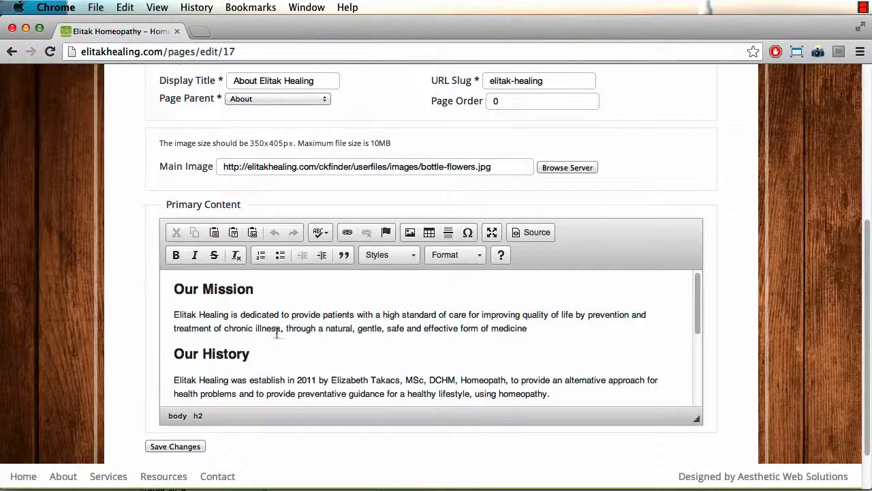
left_click(285, 380)
type("ed")
left_click(160, 447)
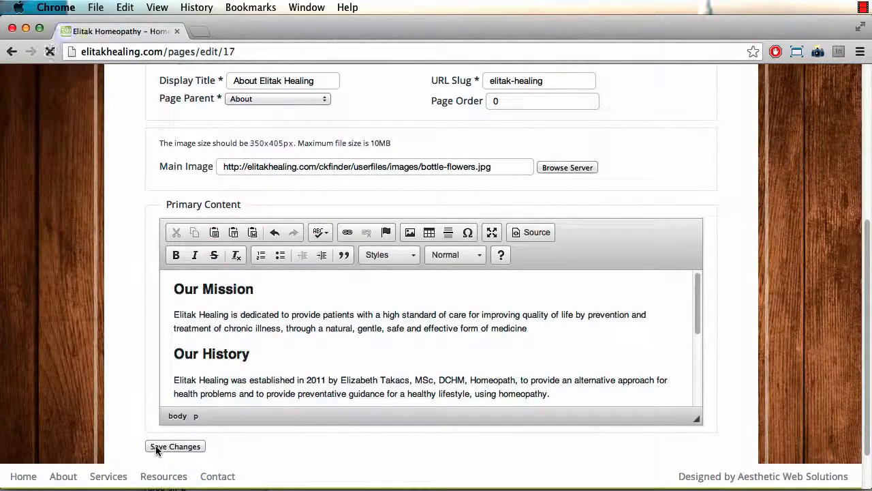
scroll(187, 390, "down", 3)
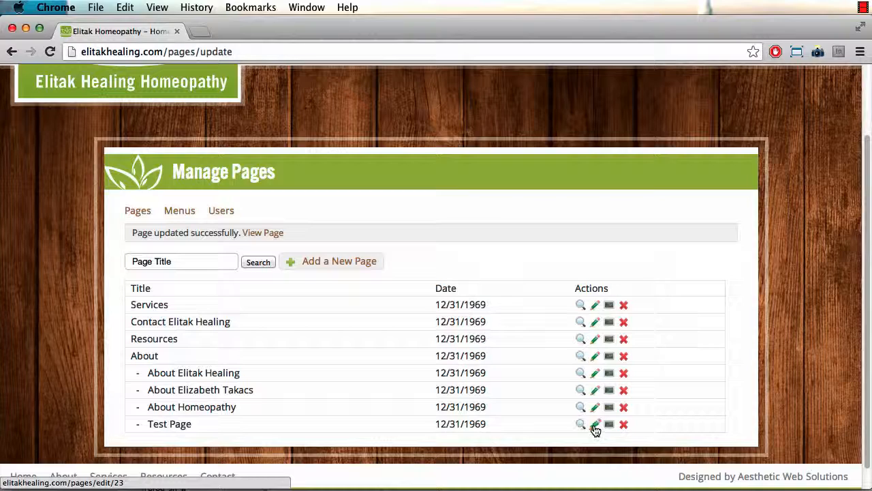
Step: Open Test Page and add a new subheading line after the first paragraph
left_click(594, 428)
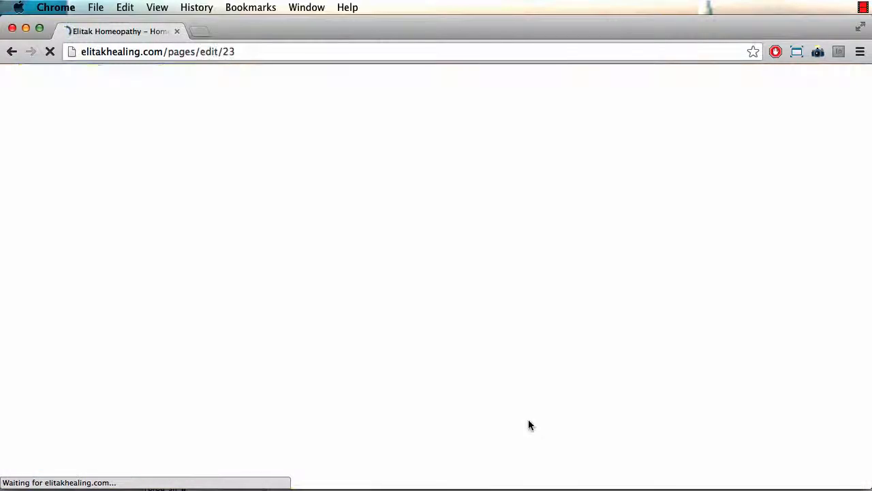
scroll(307, 413, "down", 5)
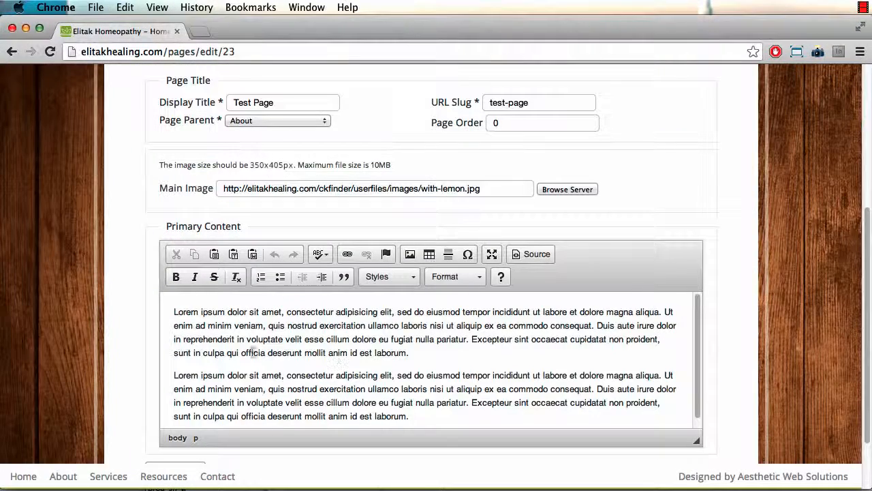
left_click(440, 350)
key("Return")
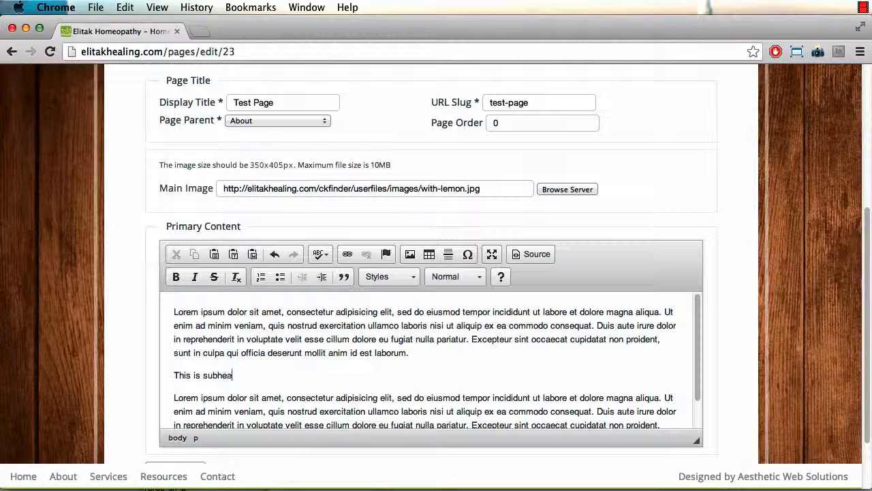
Step: Format 'This is Subheading' as Heading 2 with a capital S and save
triple_click(208, 375)
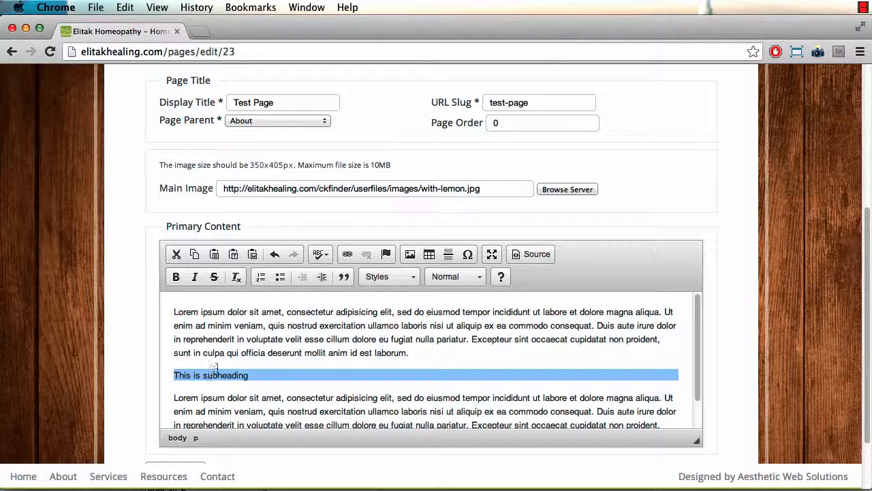
left_click(471, 275)
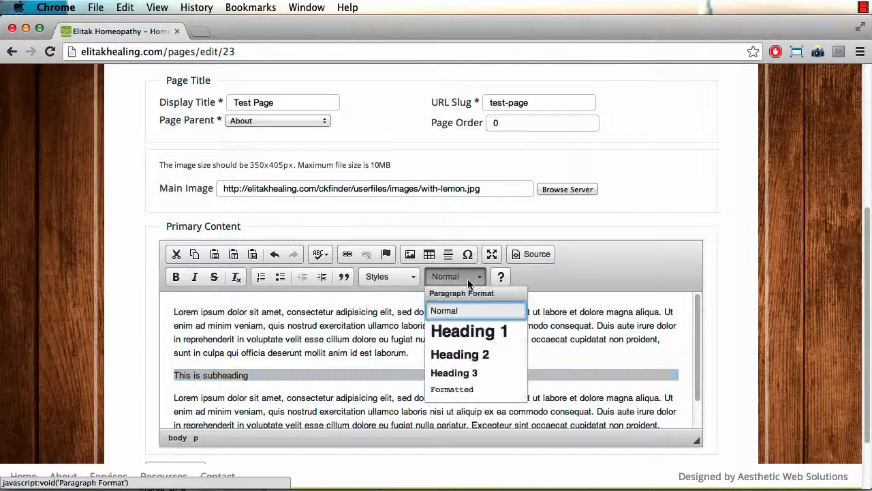
left_click(455, 355)
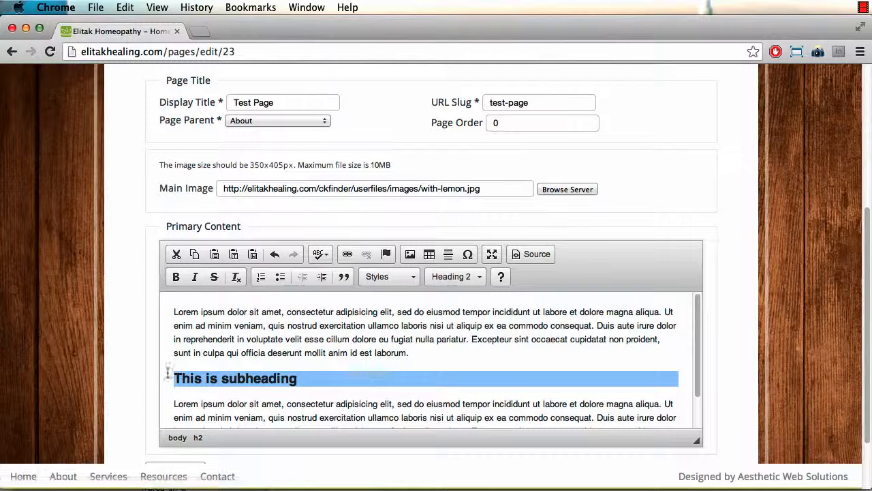
left_click(263, 362)
left_click(230, 378)
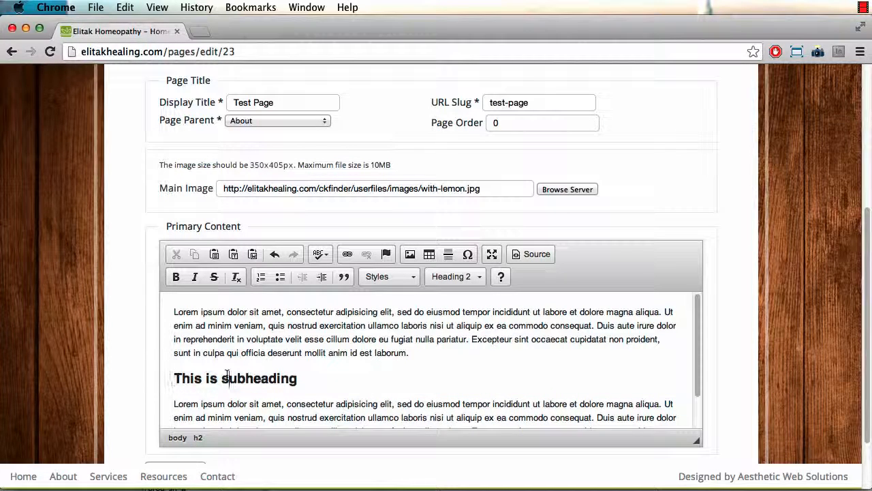
key("BackSpace")
type("S")
scroll(279, 371, "down", 5)
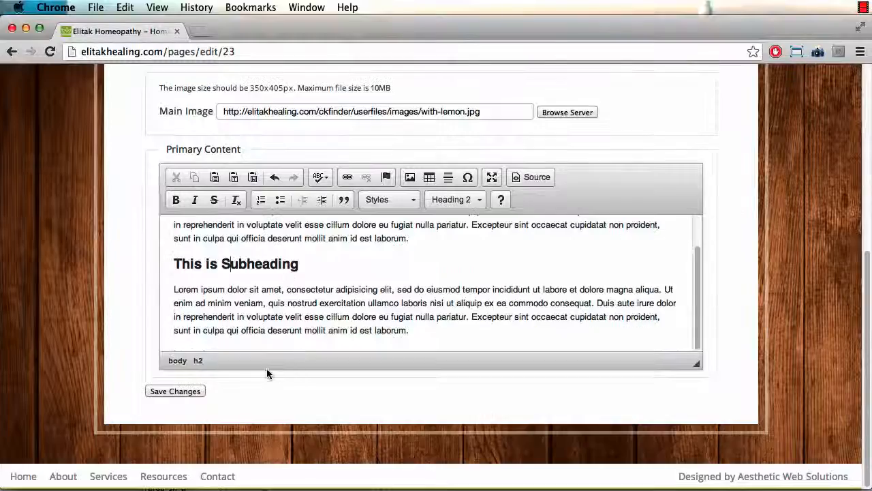
left_click(175, 392)
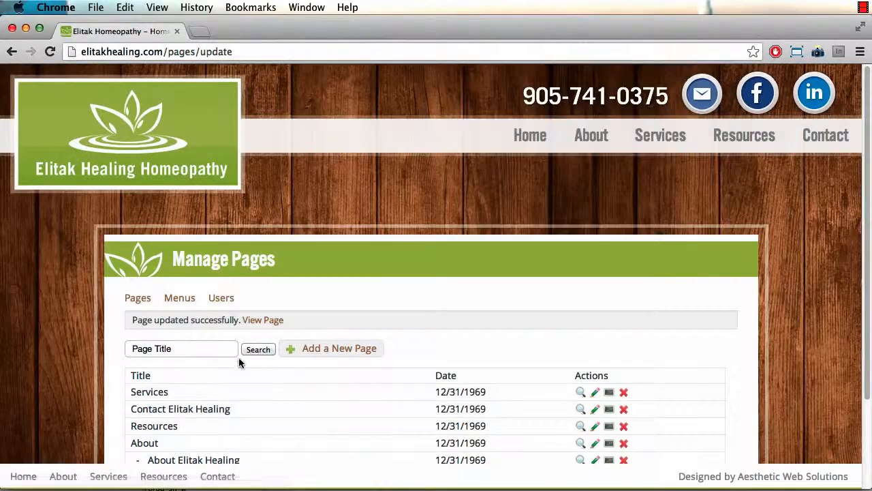
Step: View Test Page, then reopen it and add another Lorem paragraph at the end
left_click(269, 319)
scroll(249, 372, "down", 3)
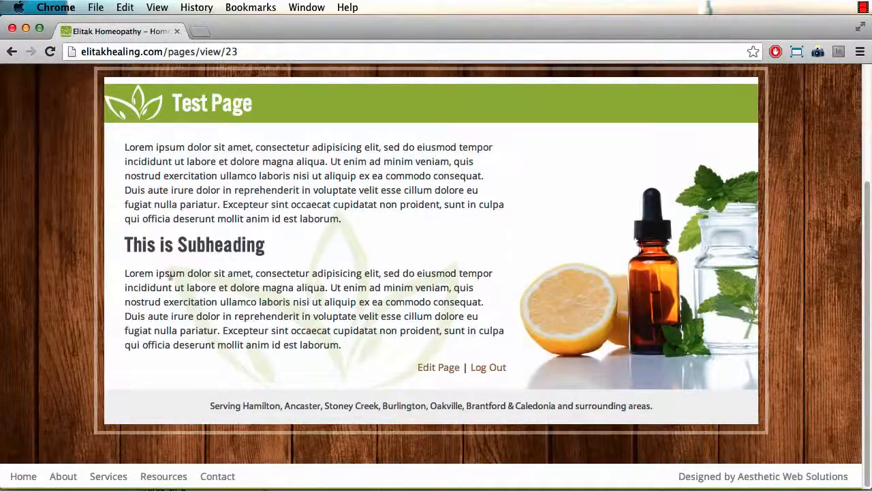
left_click(433, 370)
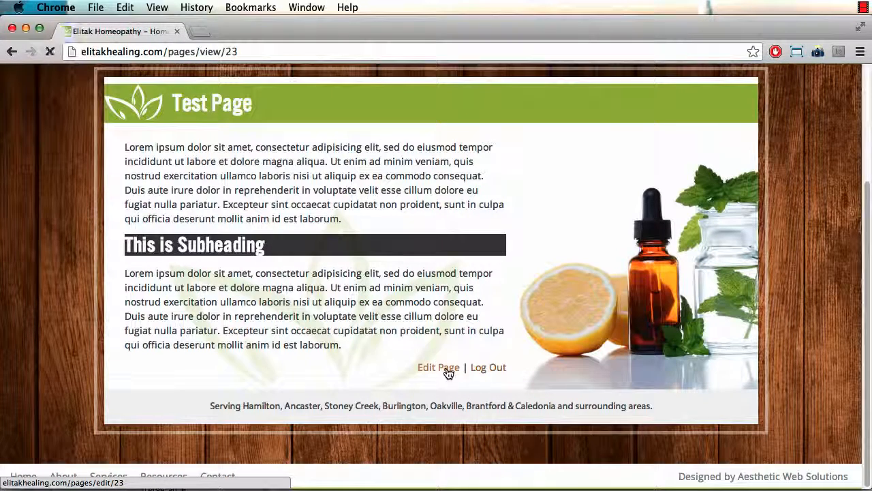
scroll(409, 375, "down", 5)
scroll(354, 368, "down", 1)
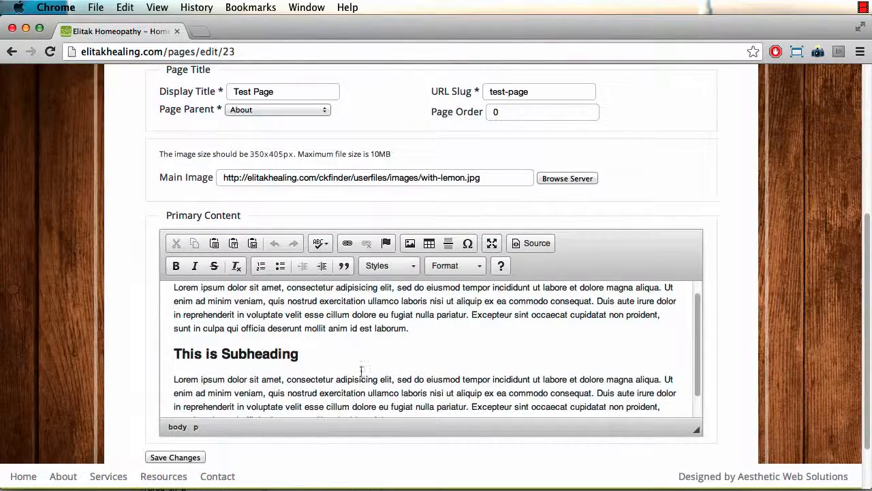
scroll(361, 370, "down", 3)
left_click(415, 330)
key("Return")
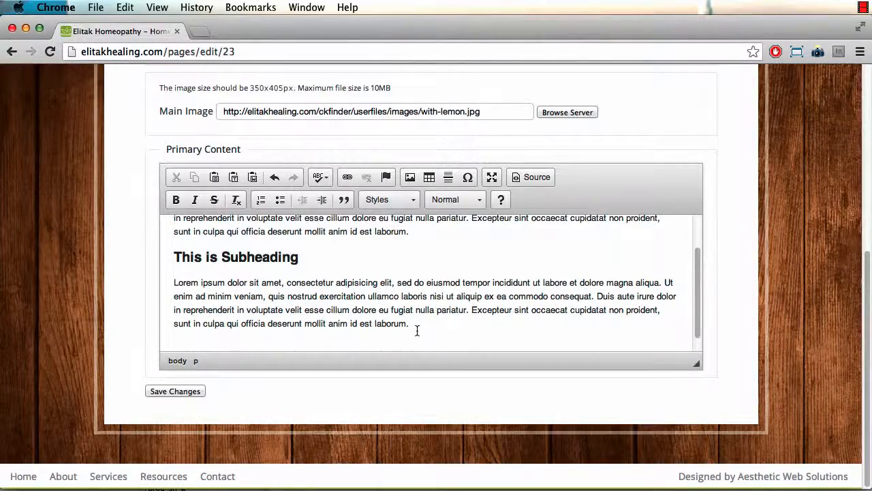
type("lore magna aliqua. Ut")
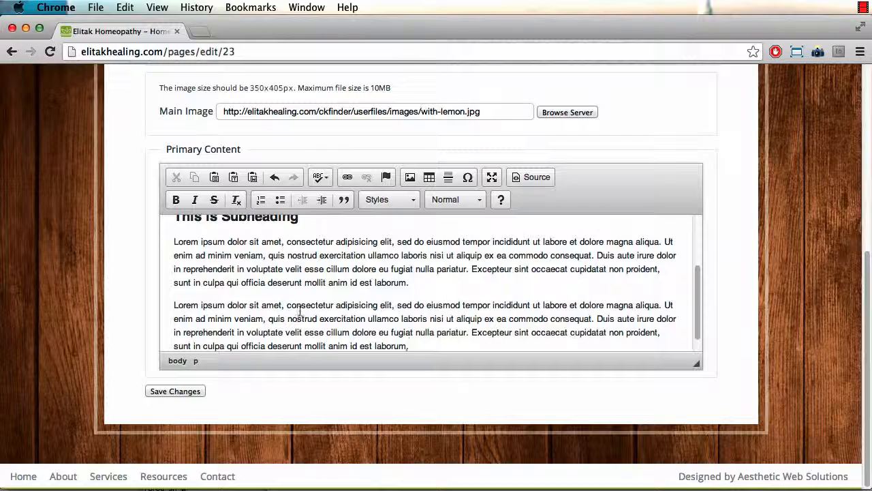
Step: Insert 'Another Less Important Heading' as a Heading 3 and save Test Page
left_click(172, 305)
key("Return")
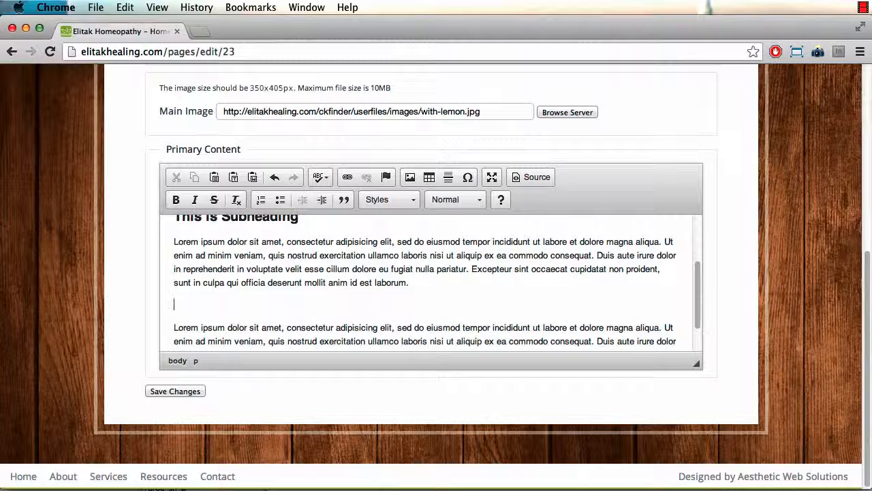
type("Another heading")
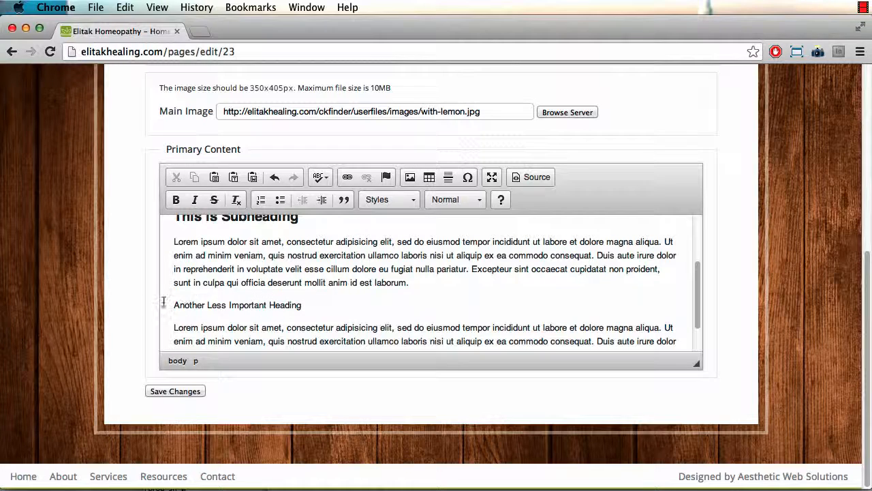
triple_click(214, 300)
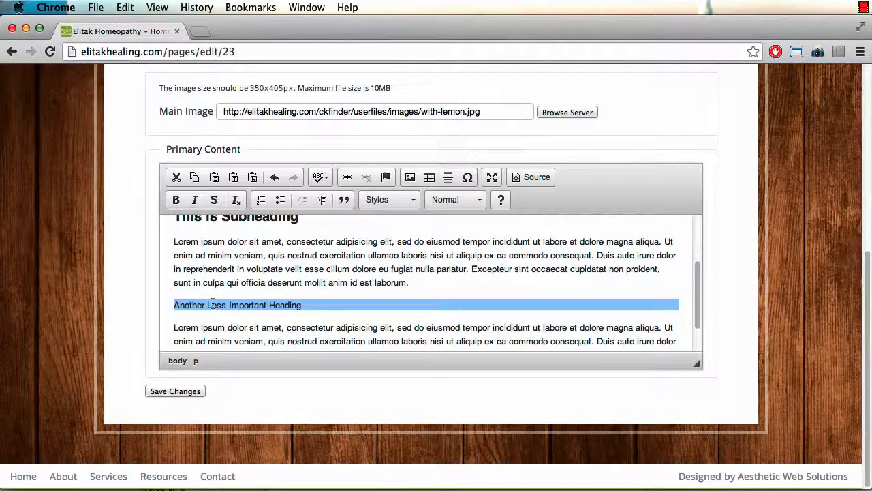
left_click(448, 200)
left_click(444, 296)
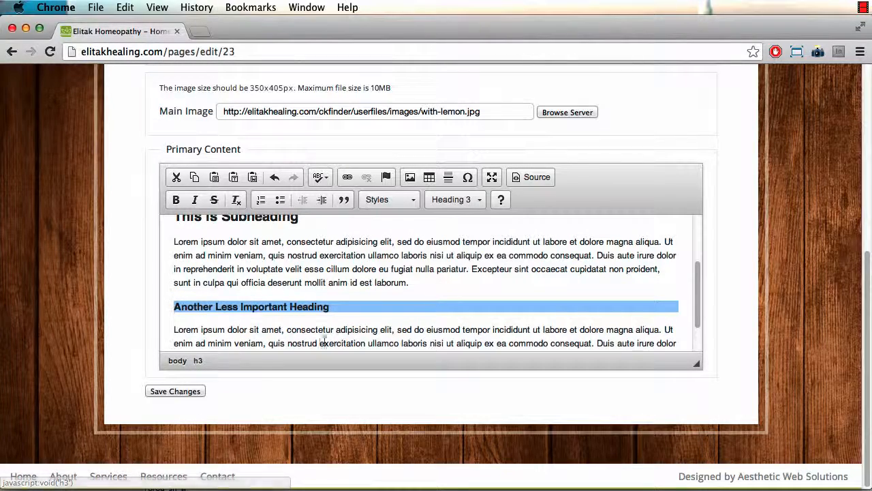
left_click(170, 392)
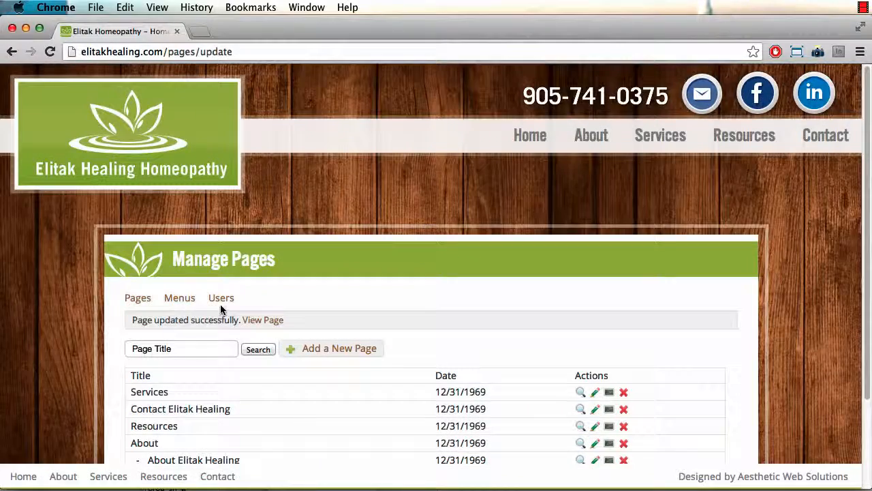
Step: View the updated Test Page on the live site to check its headings
left_click(259, 318)
scroll(366, 333, "down", 5)
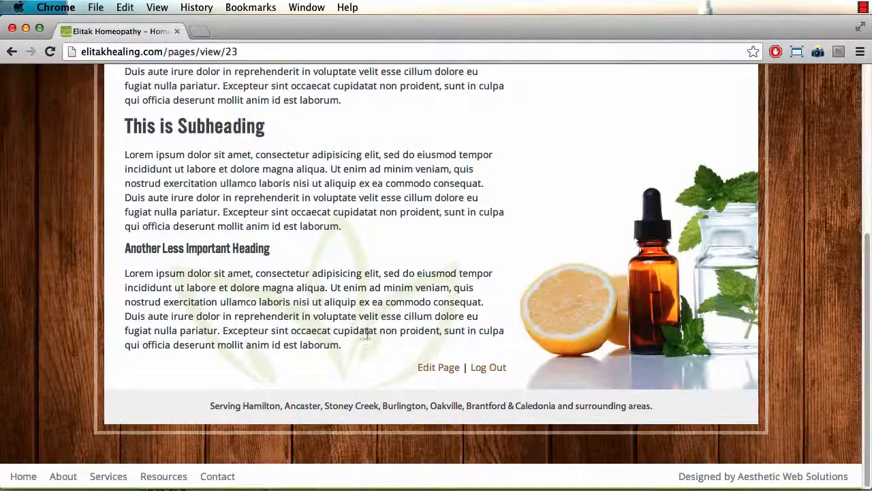
scroll(562, 243, "up", 4)
scroll(280, 331, "down", 3)
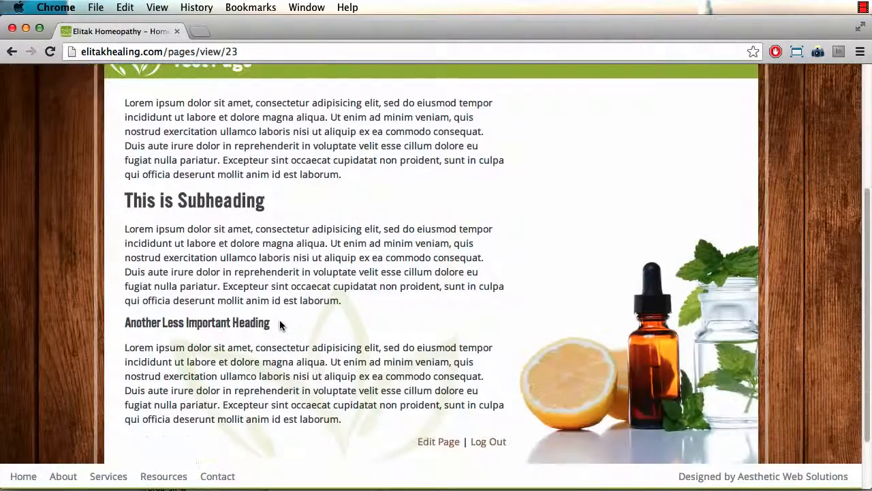
Step: Reopen the Test Page editor and select 'consectetur adipisicing elit' in the first paragraph
left_click(423, 442)
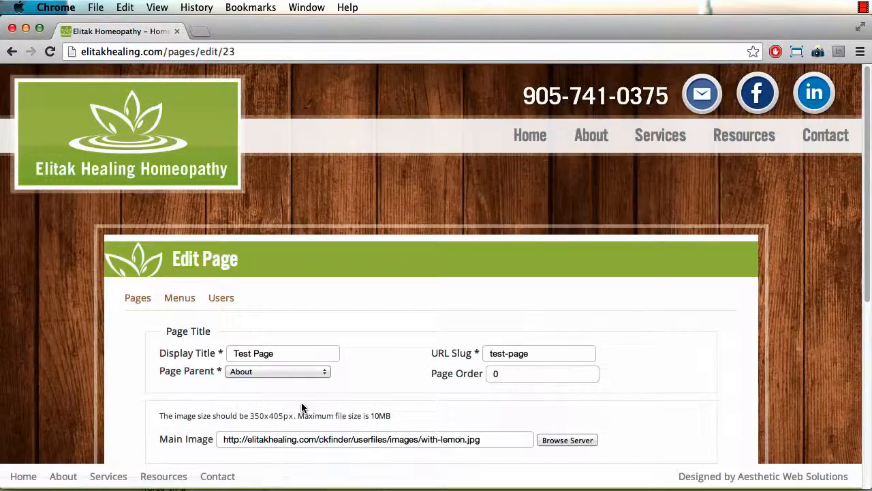
scroll(302, 409, "down", 3)
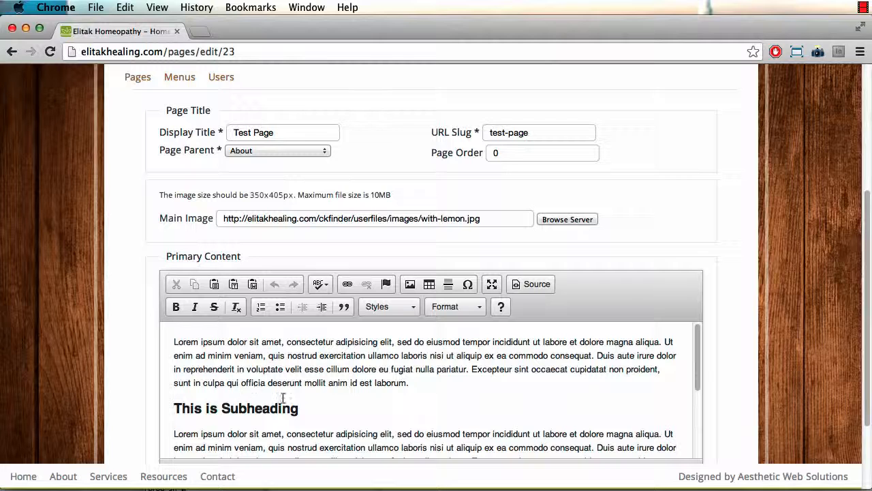
left_click(295, 341)
left_click_drag(288, 342, 394, 342)
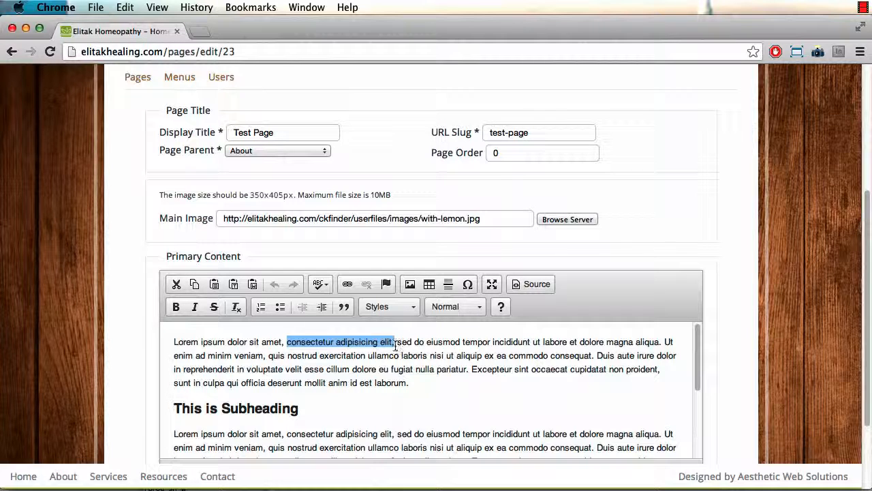
left_click(393, 345)
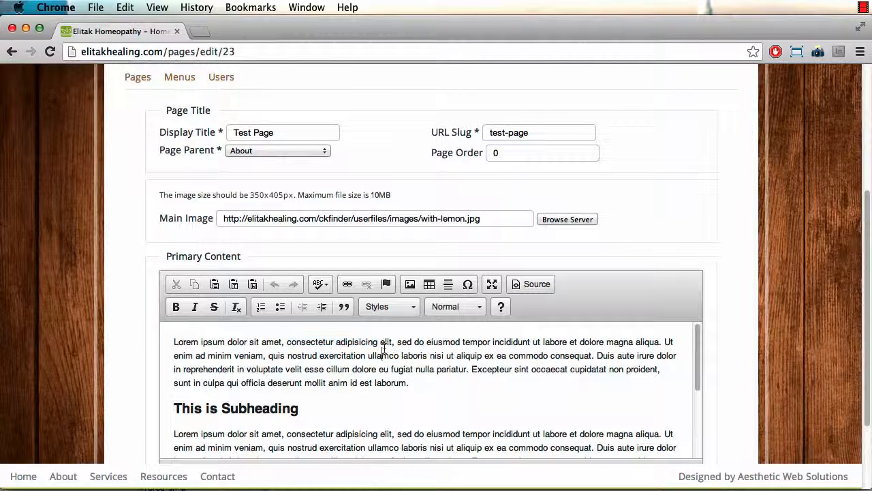
left_click_drag(289, 341, 394, 344)
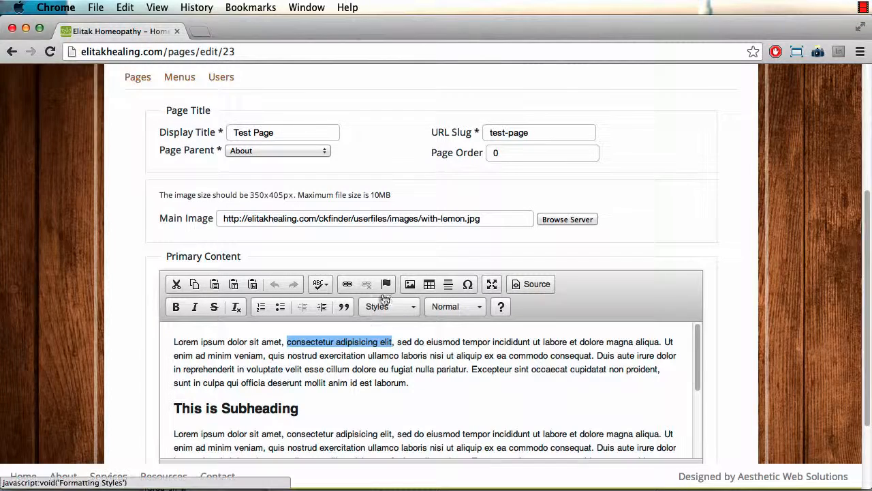
Step: Link 'consectetur adipisicing elit' to Google, set to open in a new window
left_click(348, 286)
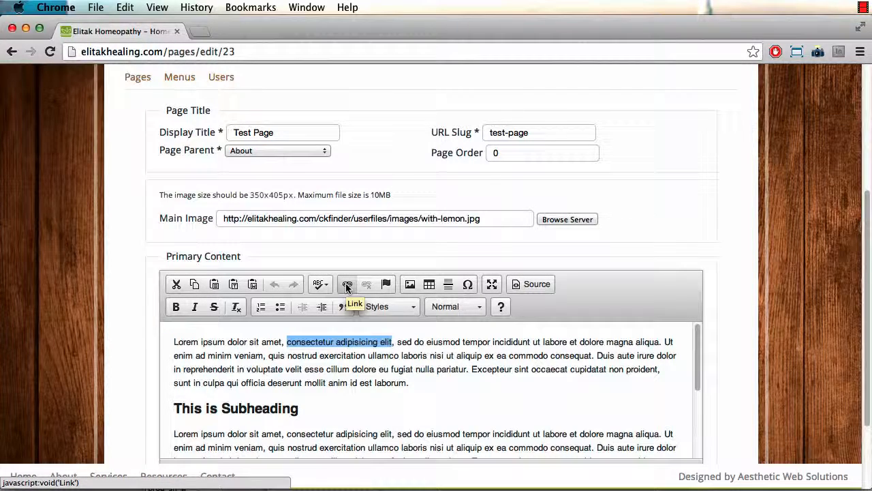
type("google.com")
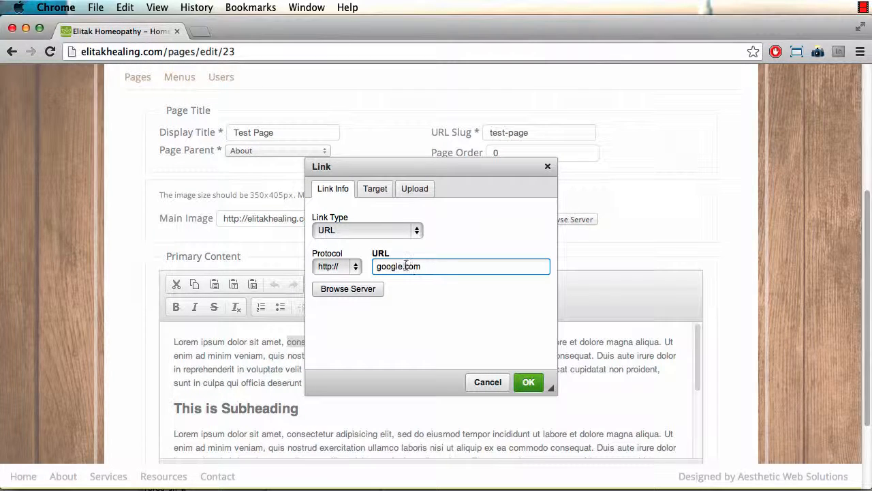
left_click(375, 190)
left_click(361, 231)
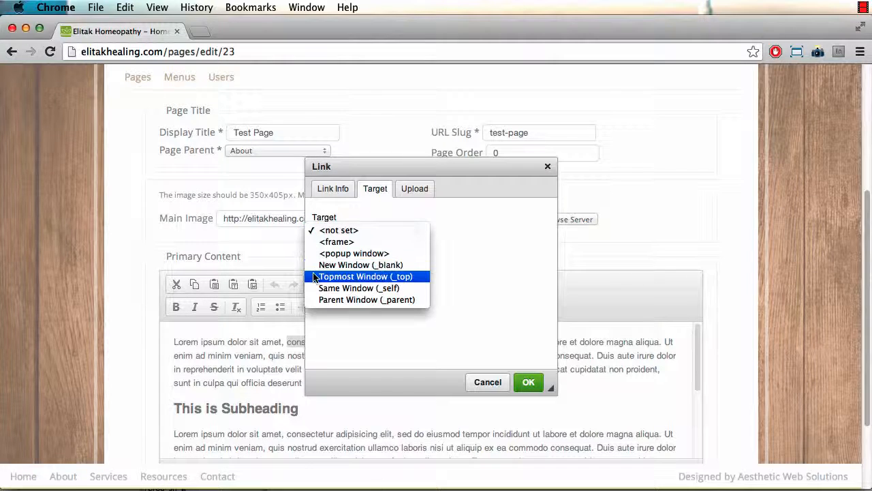
left_click(339, 265)
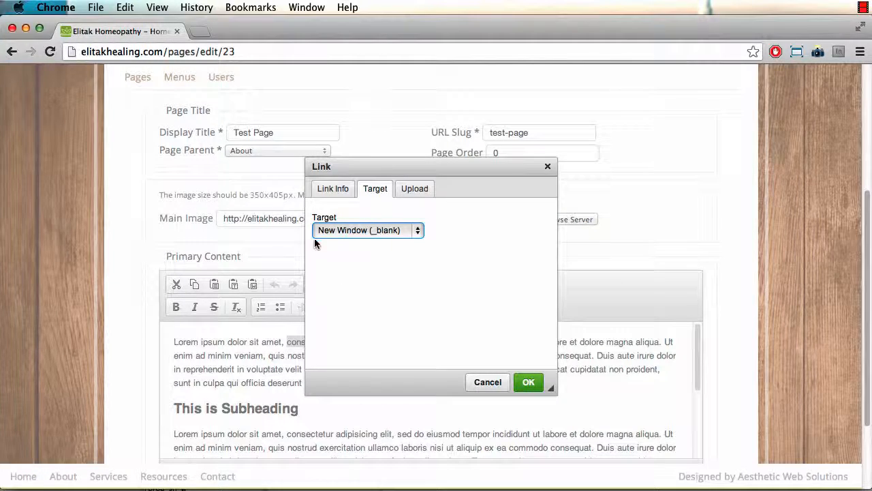
left_click(528, 381)
Step: Save the page, test the new link on the live Test Page, then close Google
scroll(327, 368, "down", 10)
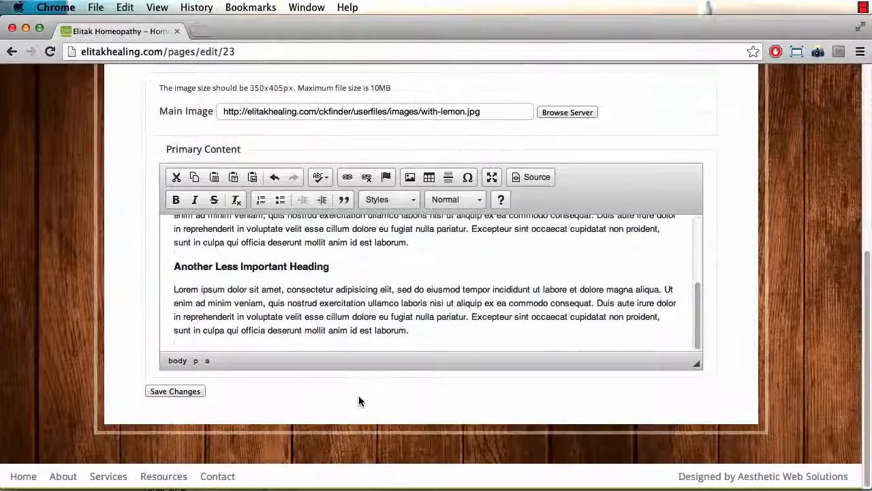
left_click(174, 391)
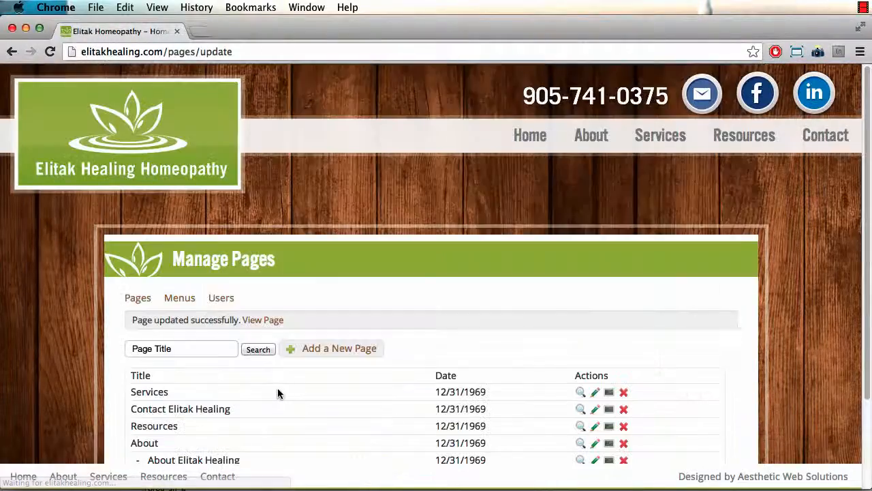
left_click(282, 322)
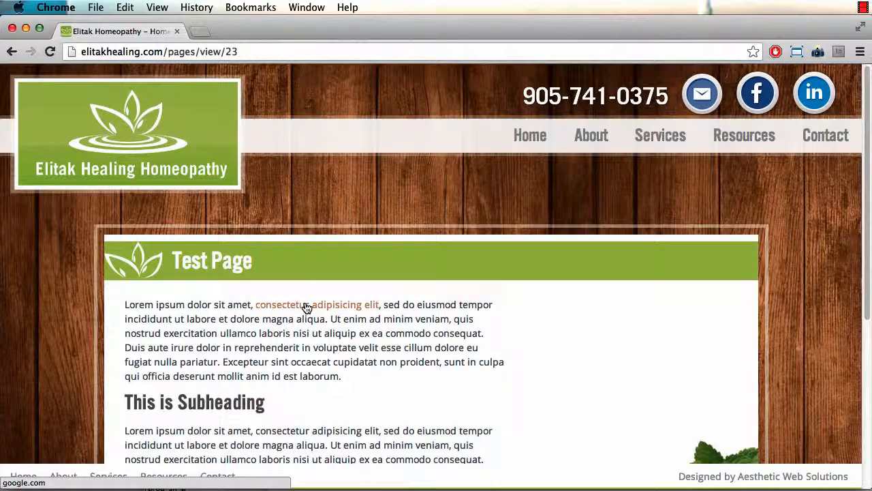
left_click(304, 306)
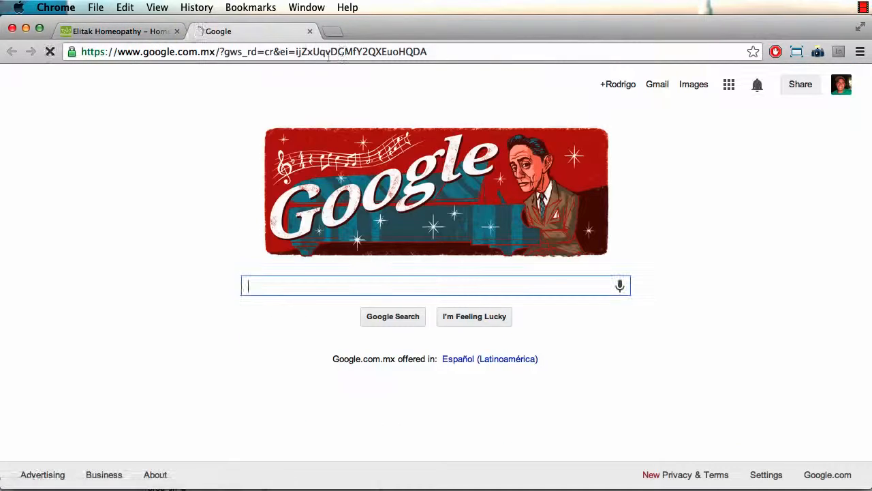
left_click(310, 32)
scroll(272, 225, "down", 3)
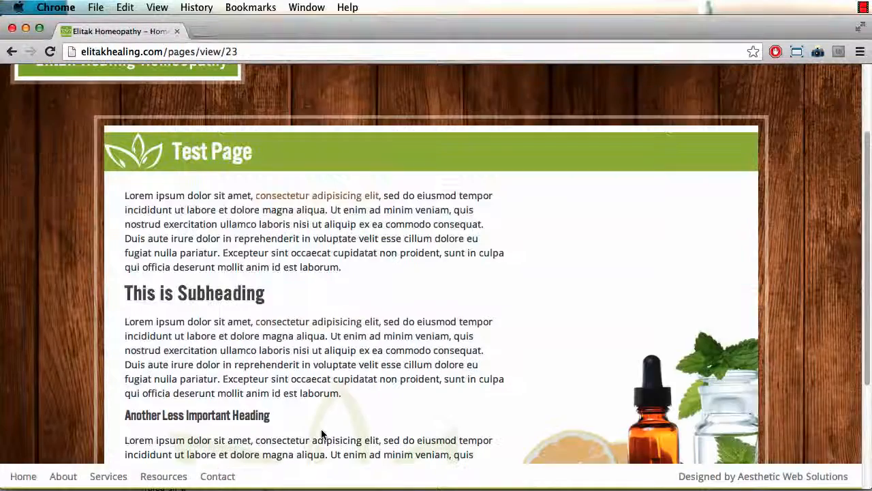
scroll(225, 376, "down", 3)
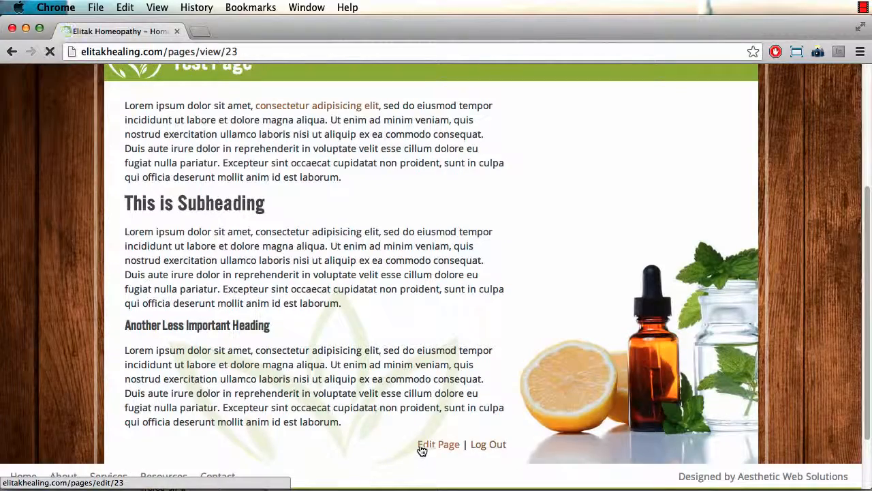
Step: Reopen the Test Page editor and place the caret before the first paragraph
left_click(421, 447)
scroll(285, 443, "down", 2)
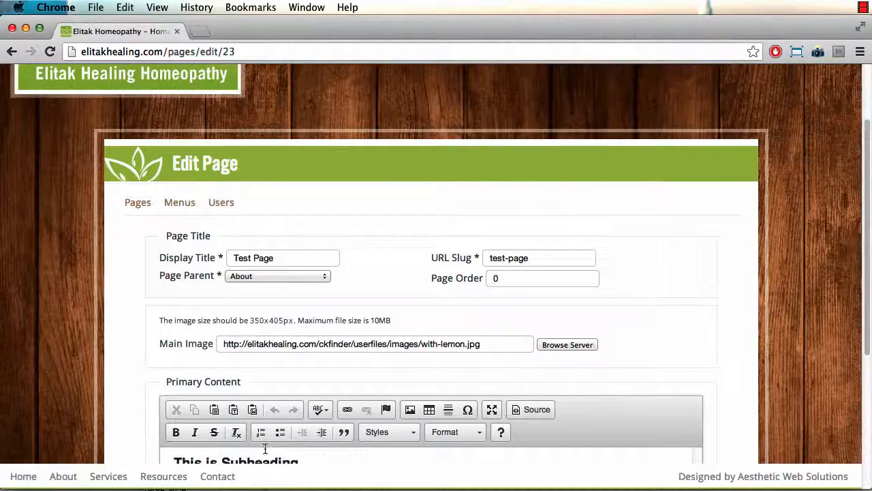
scroll(285, 443, "down", 5)
scroll(149, 392, "down", 4)
scroll(204, 368, "up", 5)
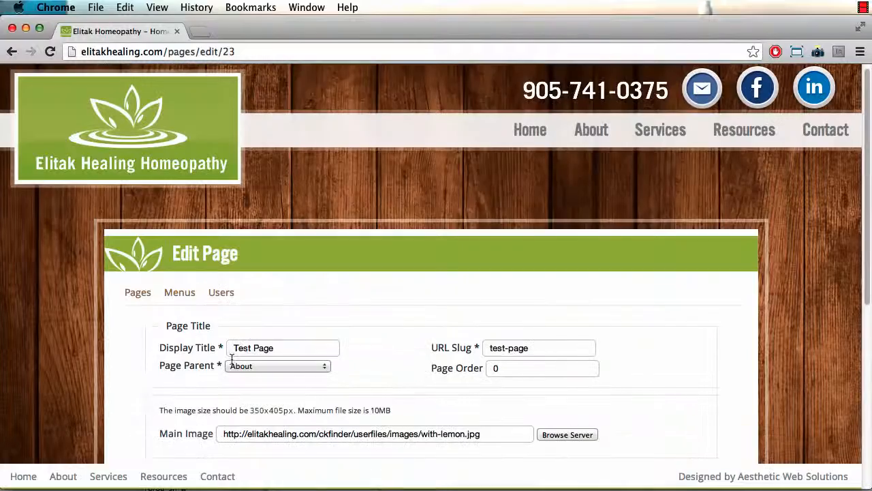
scroll(57, 429, "down", 5)
scroll(266, 285, "up", 4)
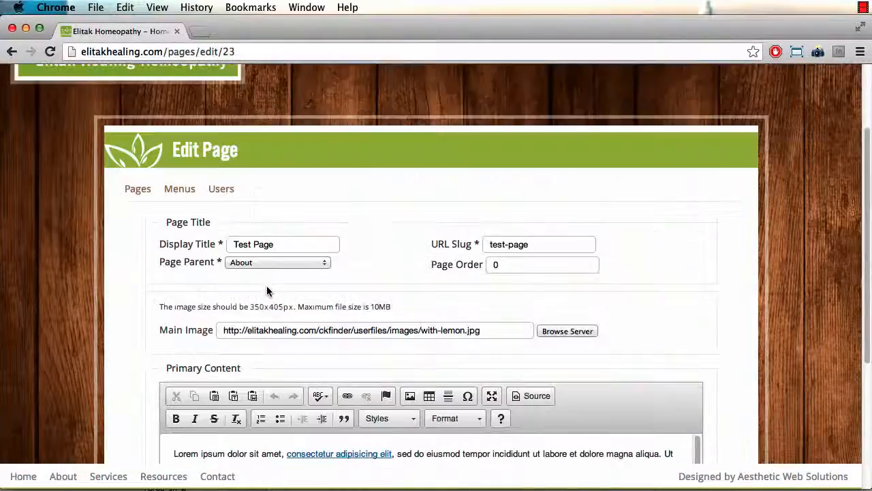
scroll(239, 343, "down", 2)
scroll(239, 343, "down", 3)
scroll(152, 401, "down", 2)
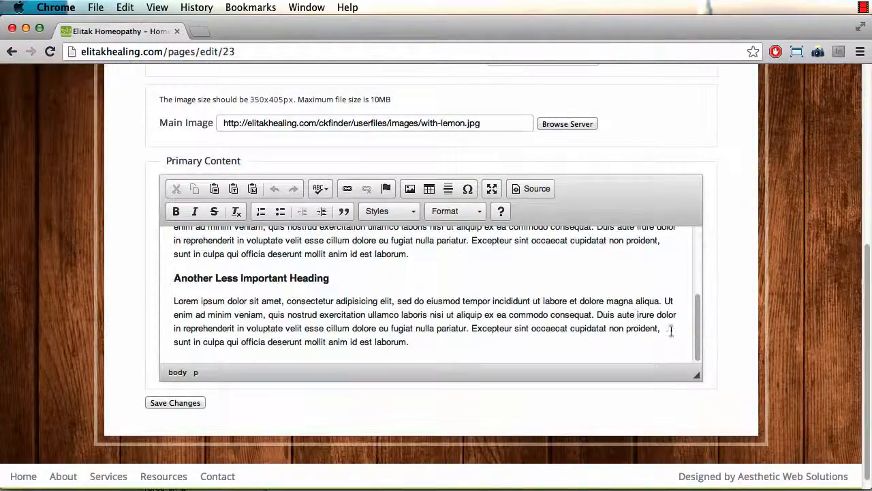
left_click_drag(697, 340, 697, 273)
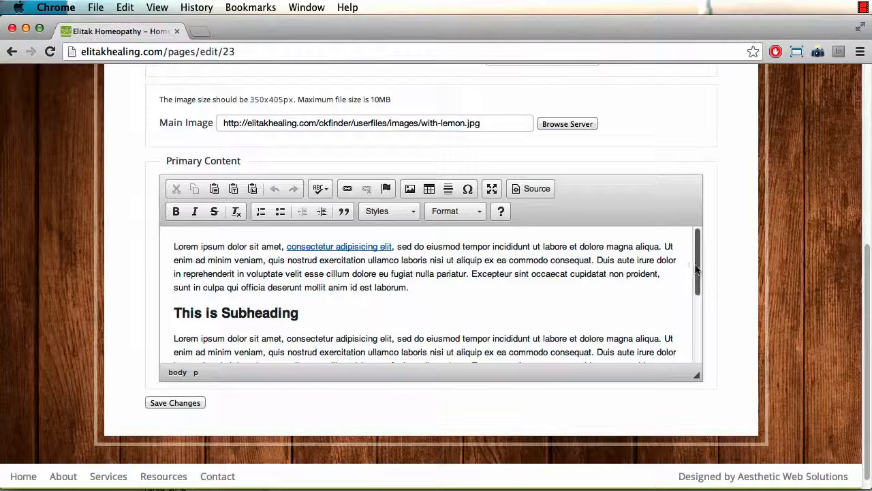
left_click(173, 247)
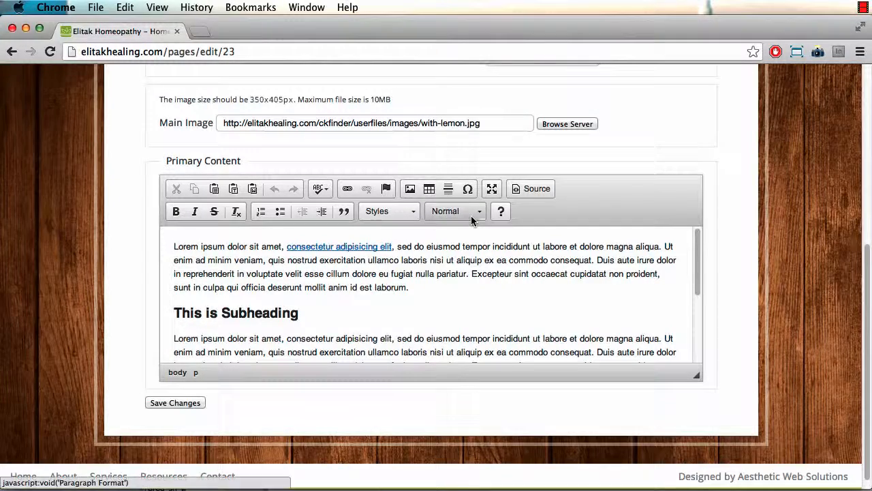
Step: Insert the server image elizabeth2.png, aligned right, at the start of the content
left_click(410, 190)
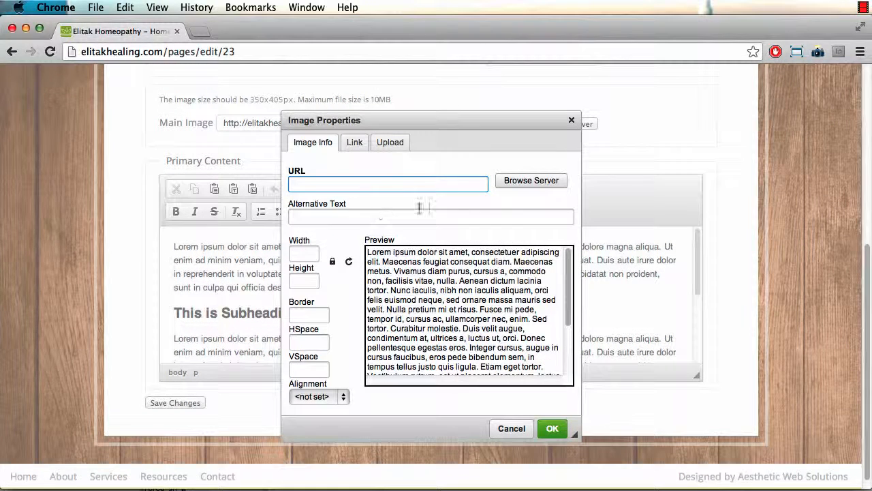
left_click(519, 181)
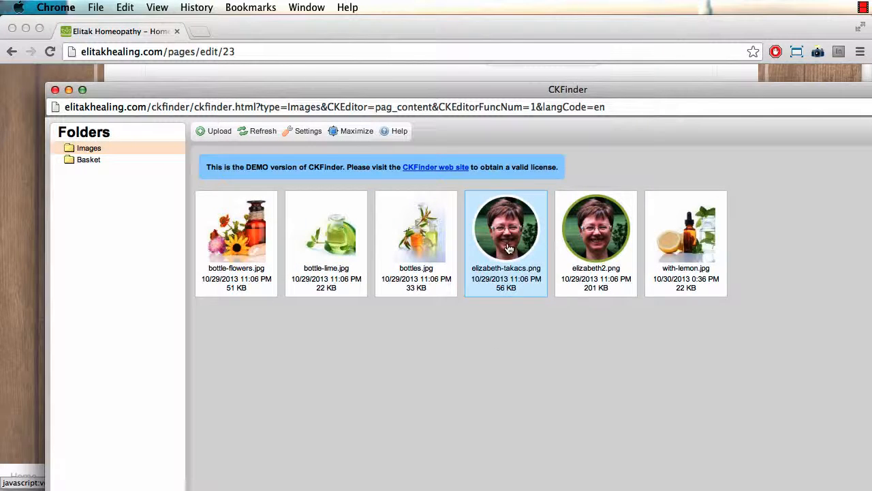
left_click(588, 246)
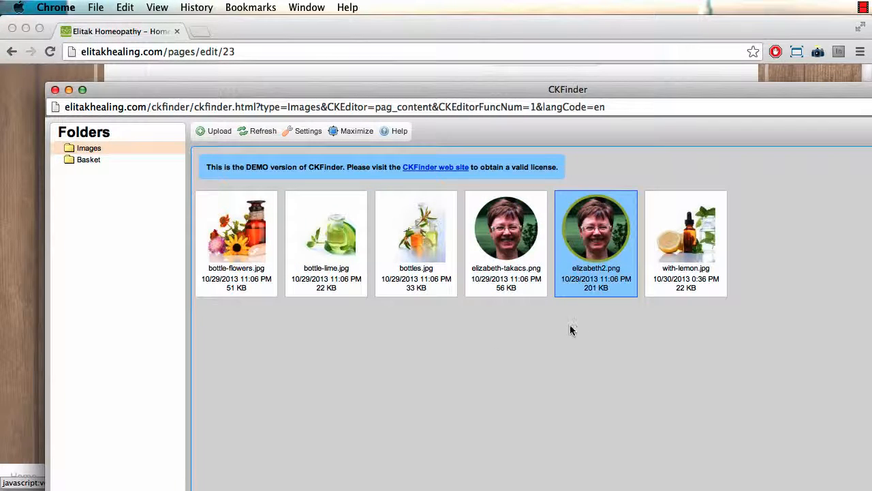
double_click(584, 244)
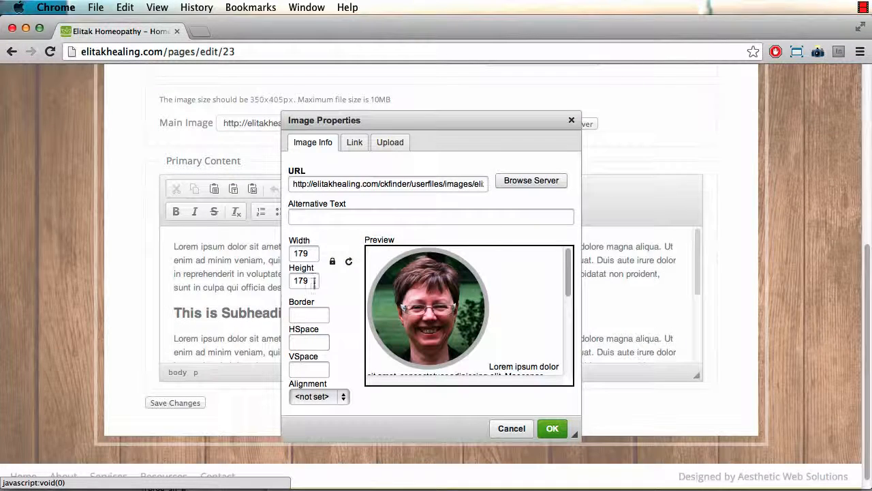
left_click(310, 397)
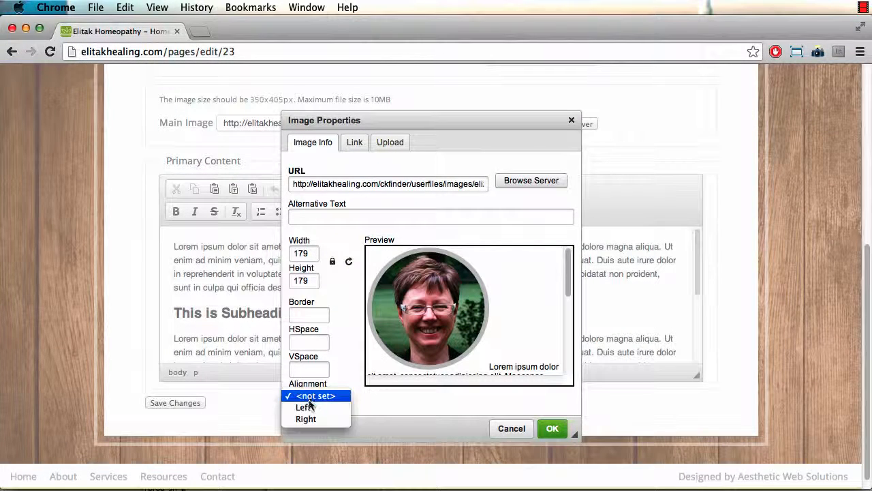
left_click(306, 419)
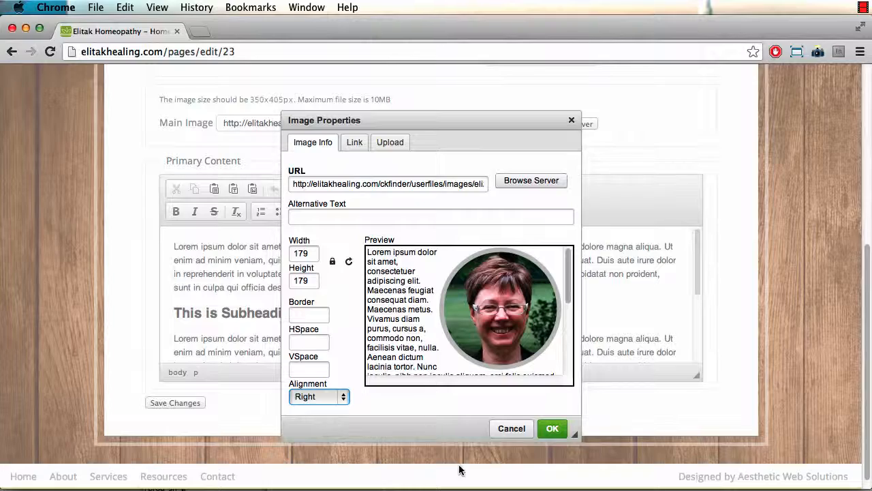
left_click(552, 430)
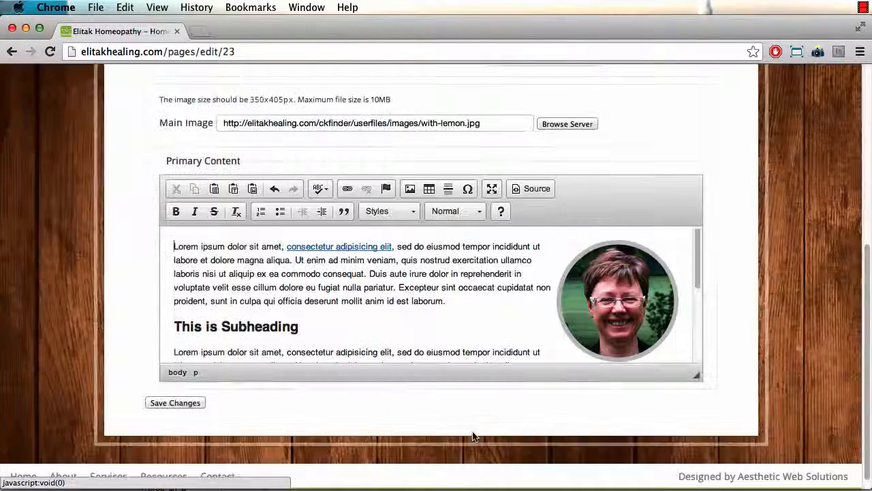
Step: Save the Test Page, check the right-floated portrait on the live page, then reopen the editor
left_click(170, 403)
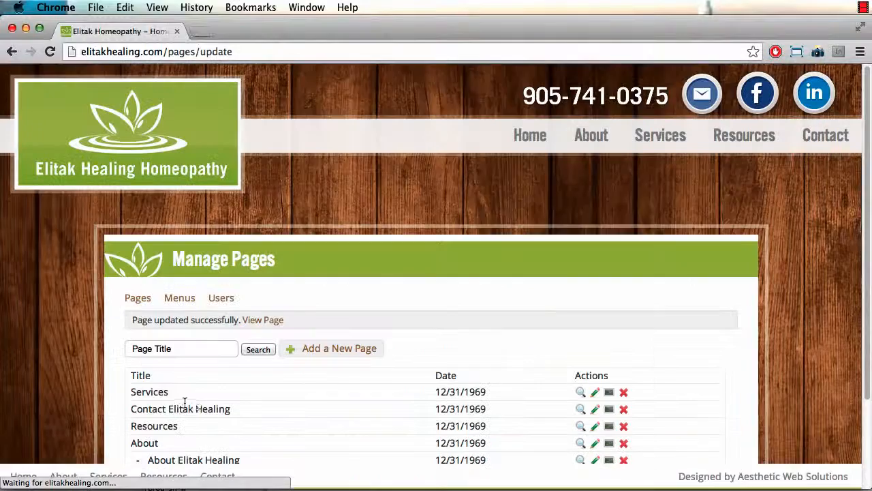
left_click(272, 320)
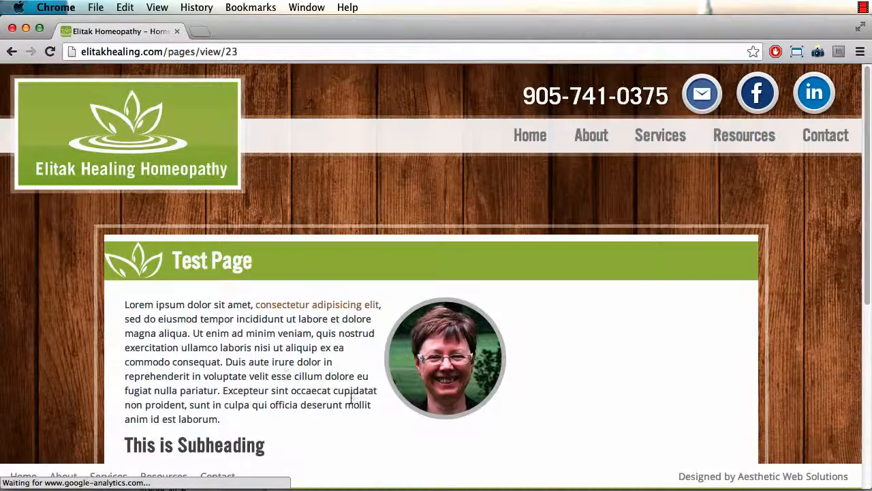
scroll(394, 393, "down", 5)
scroll(393, 394, "up", 3)
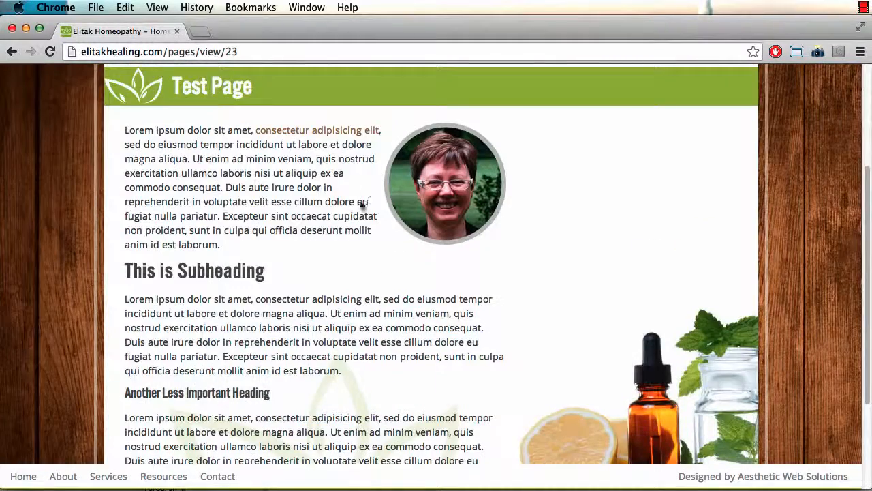
left_click_drag(124, 135, 185, 144)
left_click(122, 133)
scroll(181, 210, "up", 5)
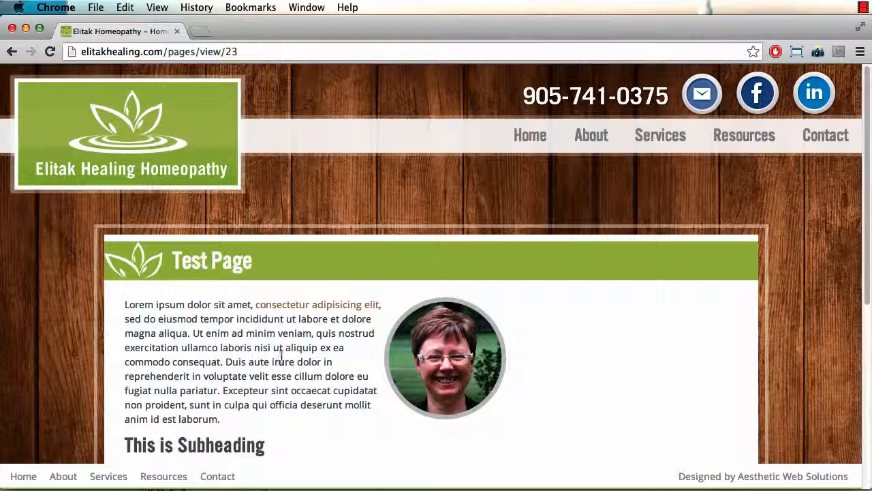
scroll(332, 335, "down", 5)
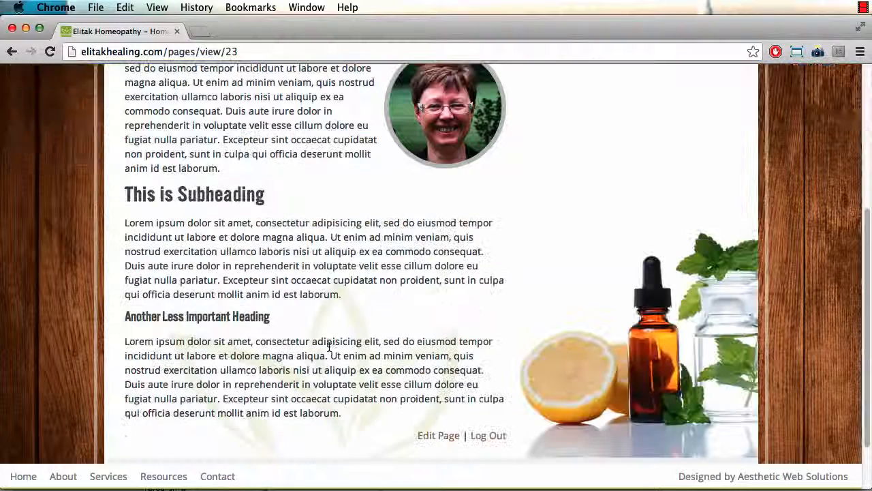
left_click(444, 437)
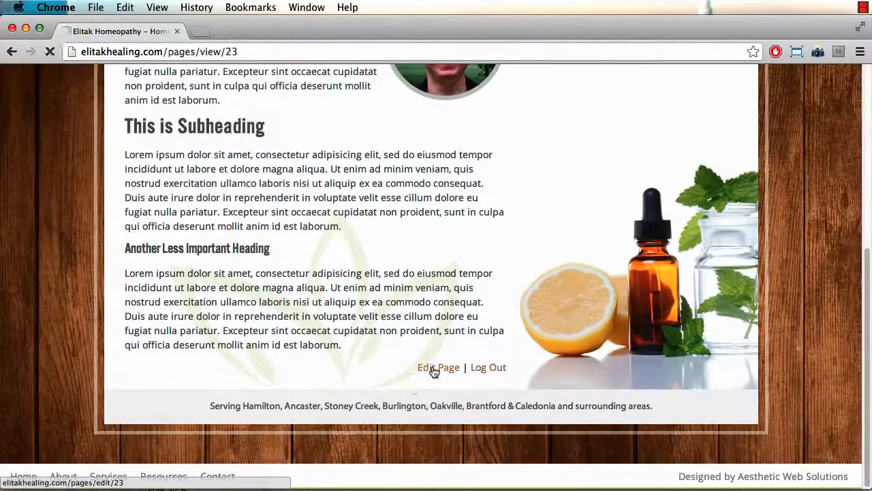
left_click(430, 366)
Step: Go to Manage Menus and locate the Main Menu list
left_click(174, 300)
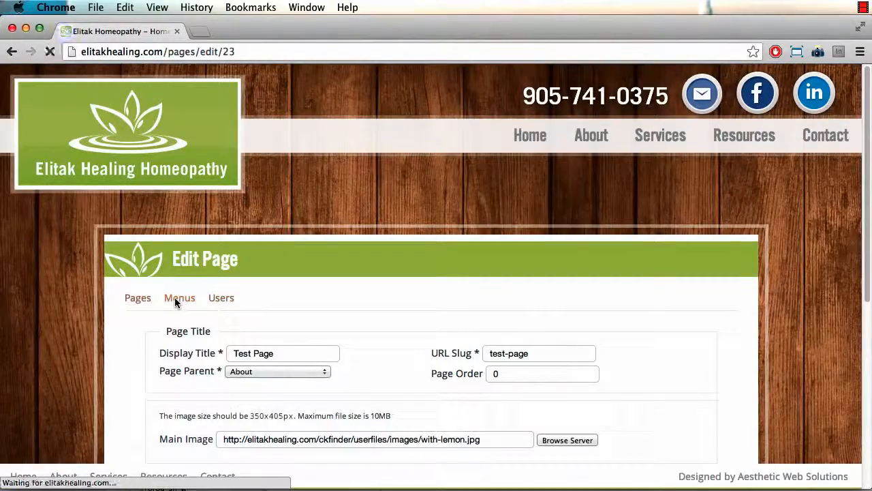
scroll(249, 331, "down", 2)
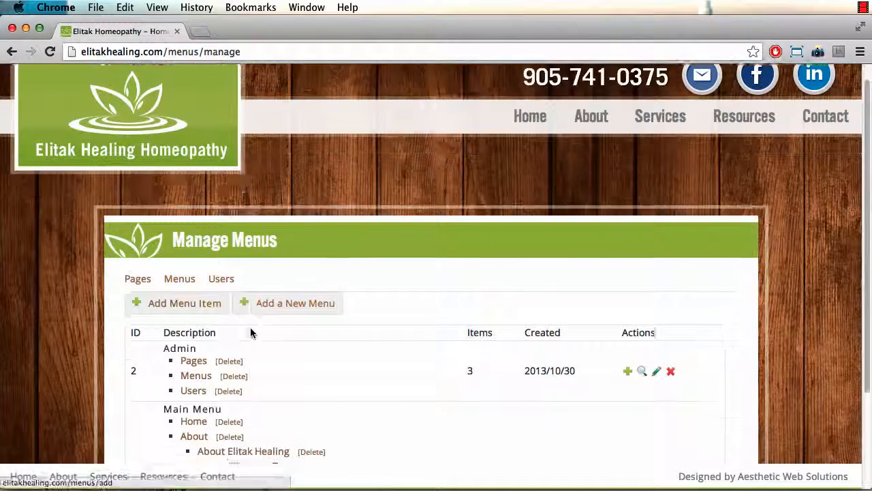
scroll(302, 386, "down", 3)
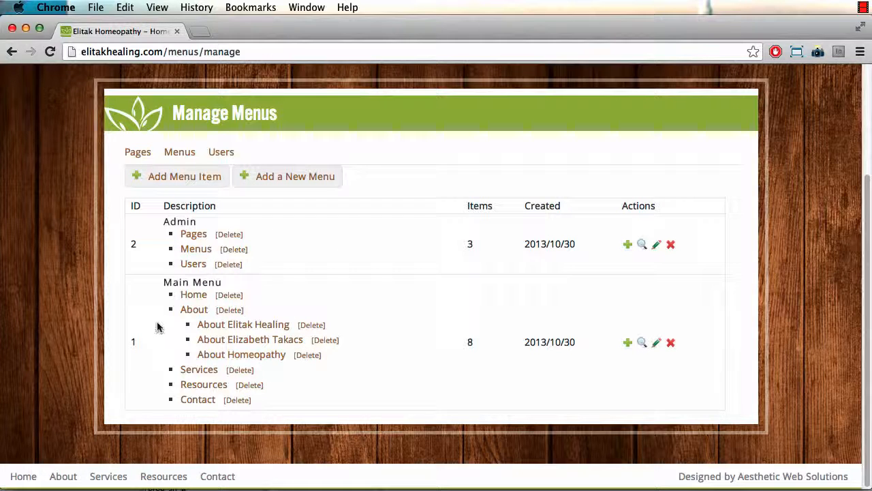
left_click_drag(163, 279, 271, 278)
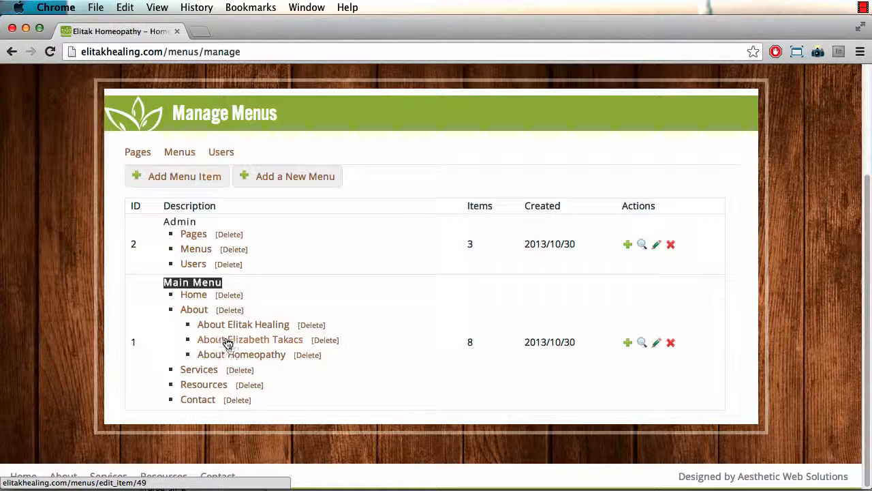
Step: Create a new Main Menu item under About that targets Test Page
left_click(628, 348)
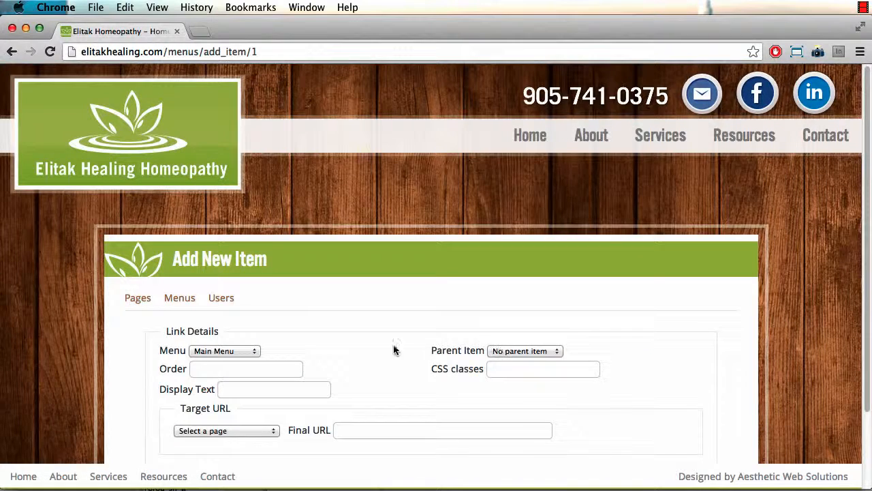
scroll(395, 350, "down", 3)
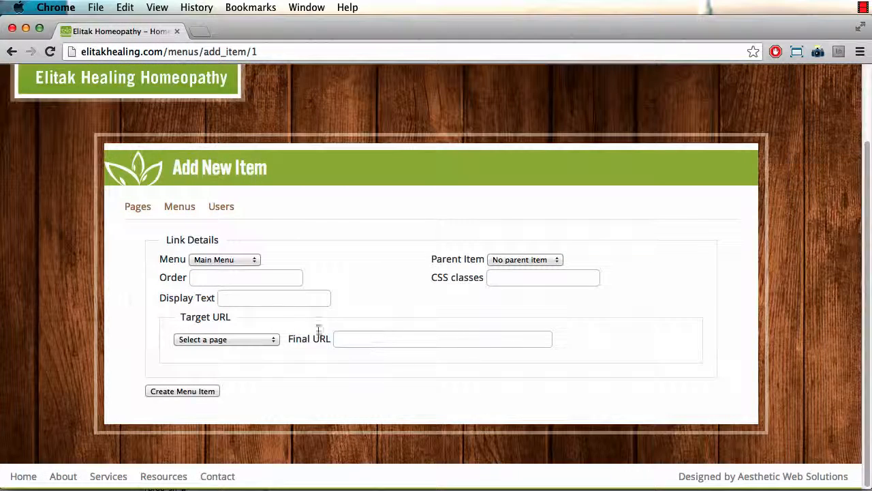
left_click(216, 277)
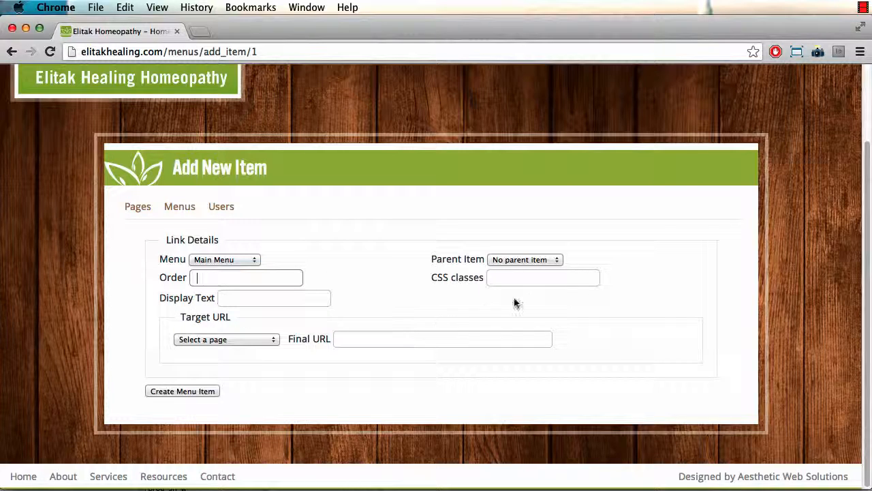
left_click(524, 261)
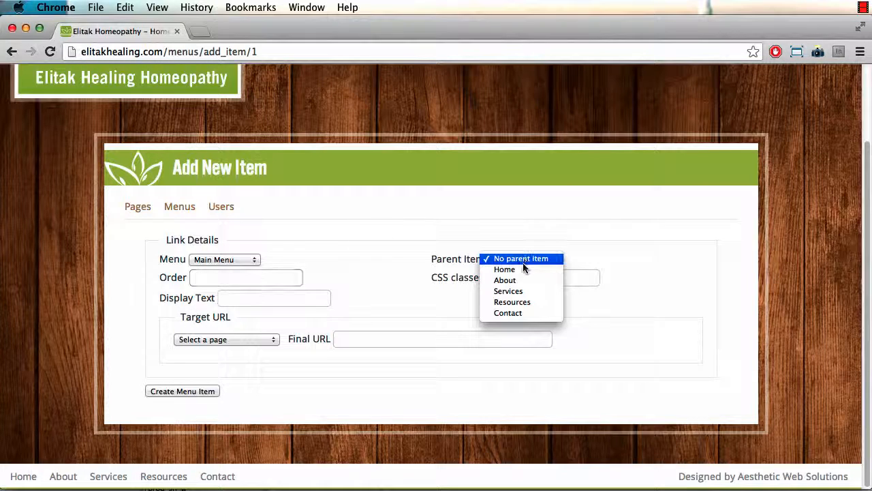
left_click(521, 282)
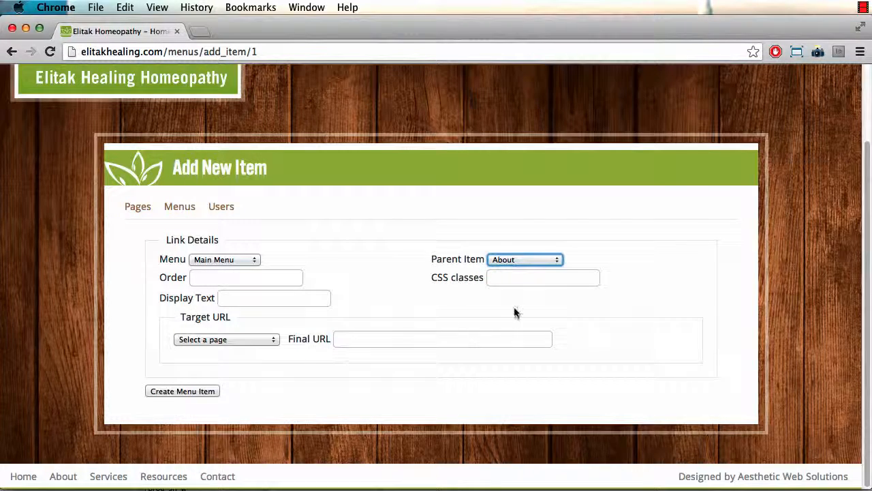
left_click(253, 300)
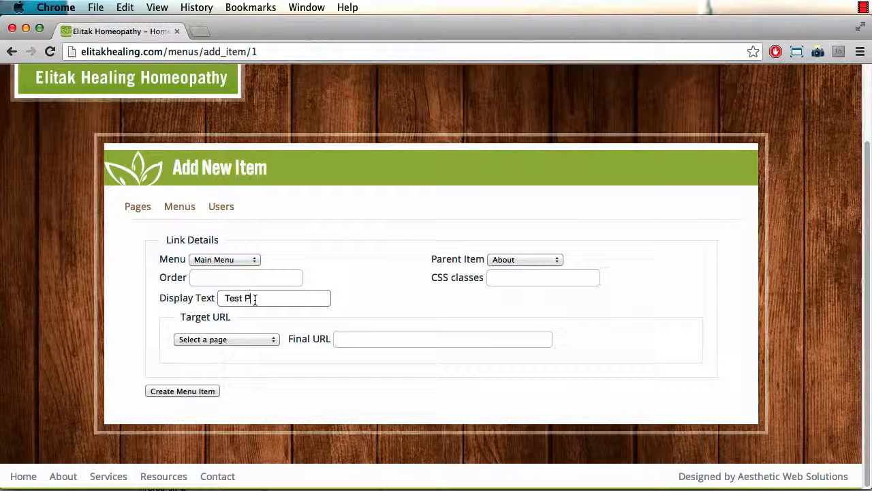
left_click(208, 338)
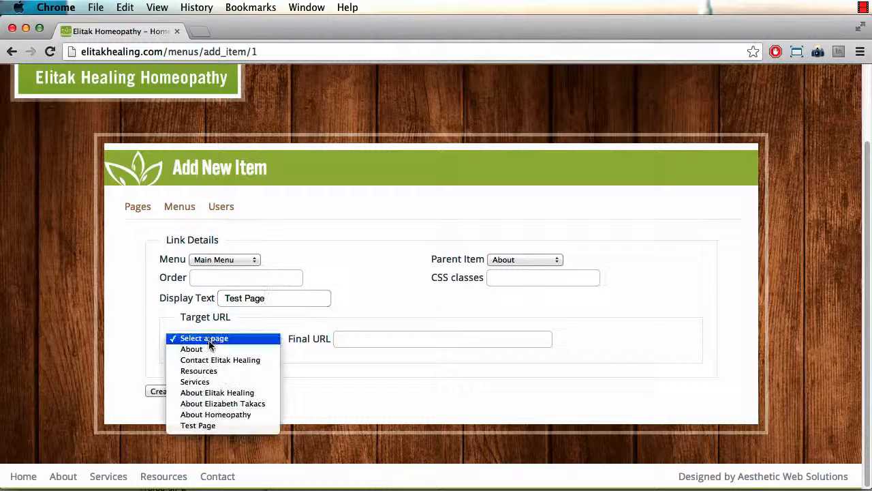
left_click(203, 427)
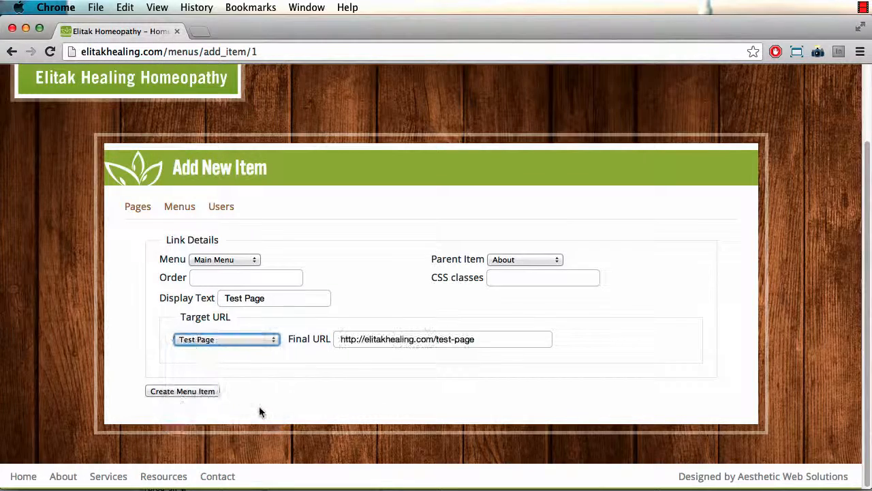
left_click(183, 393)
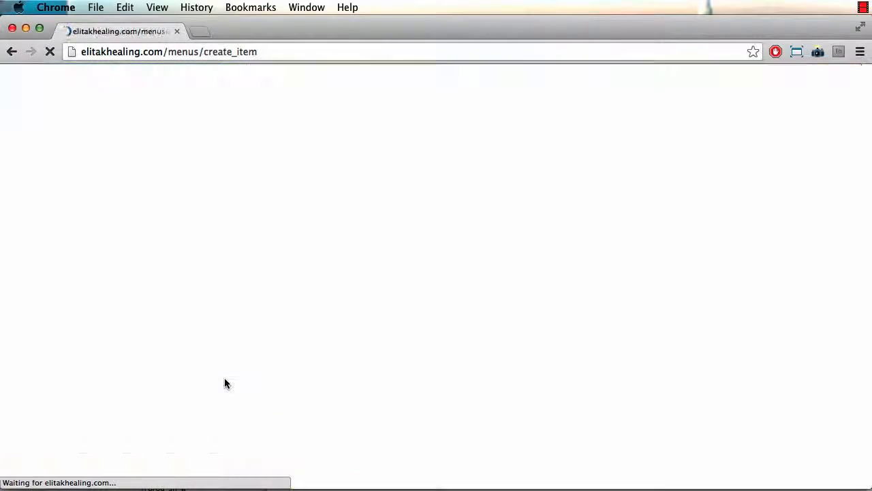
Step: Open Test Page from the About menu on the site and reopen its edit form
scroll(225, 382, "down", 3)
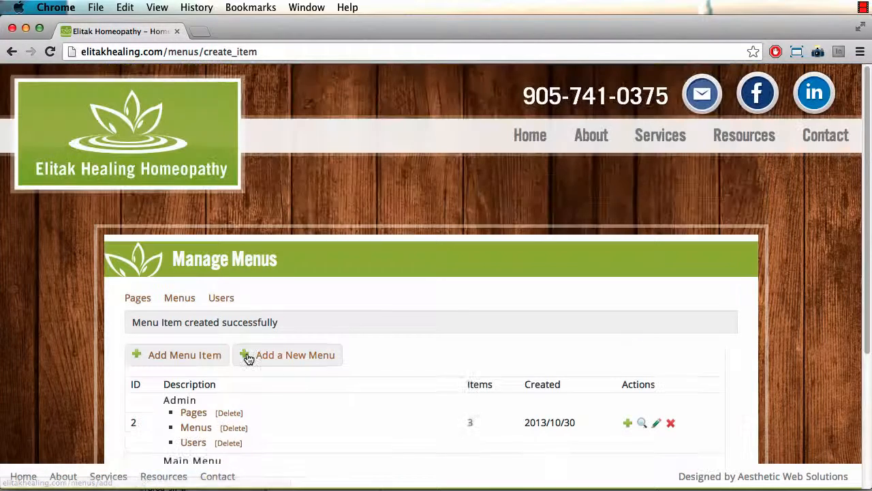
scroll(232, 341, "up", 3)
mouse_move(588, 149)
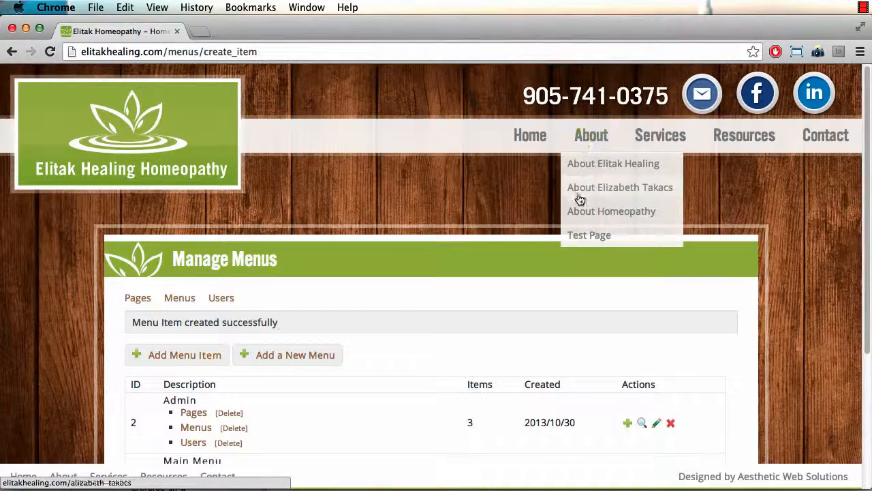
left_click(577, 235)
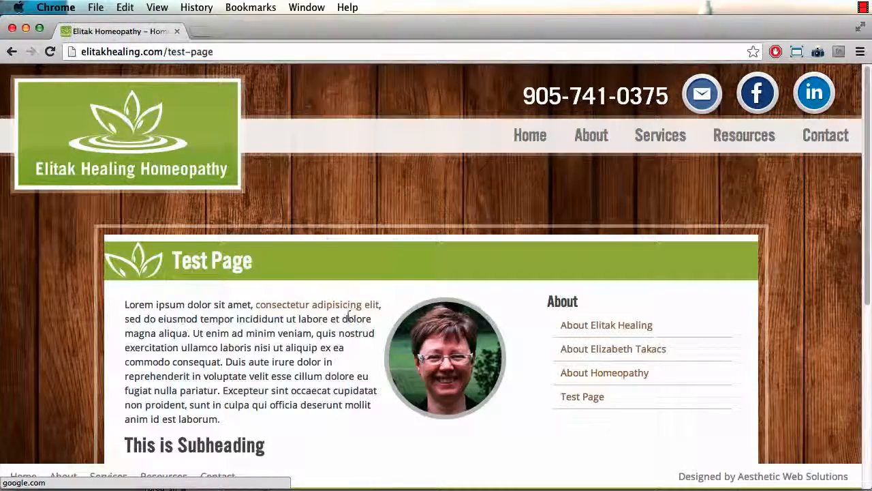
scroll(348, 294, "down", 5)
scroll(346, 298, "up", 5)
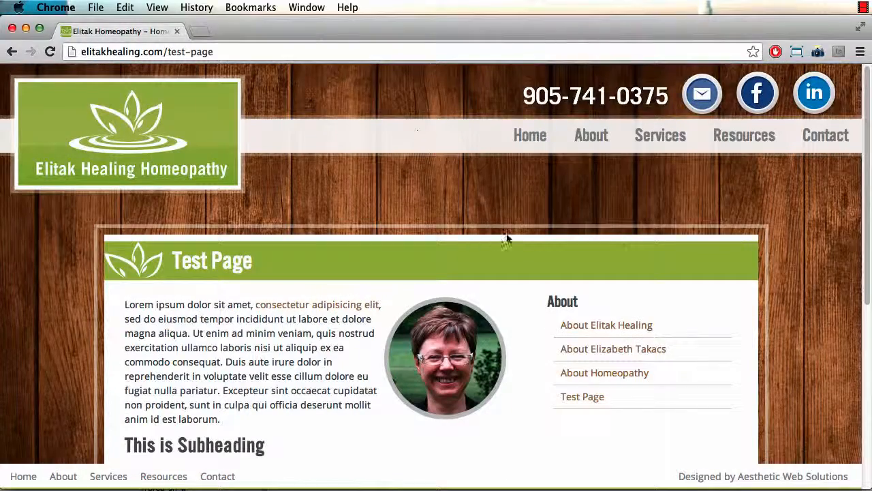
scroll(506, 242, "down", 5)
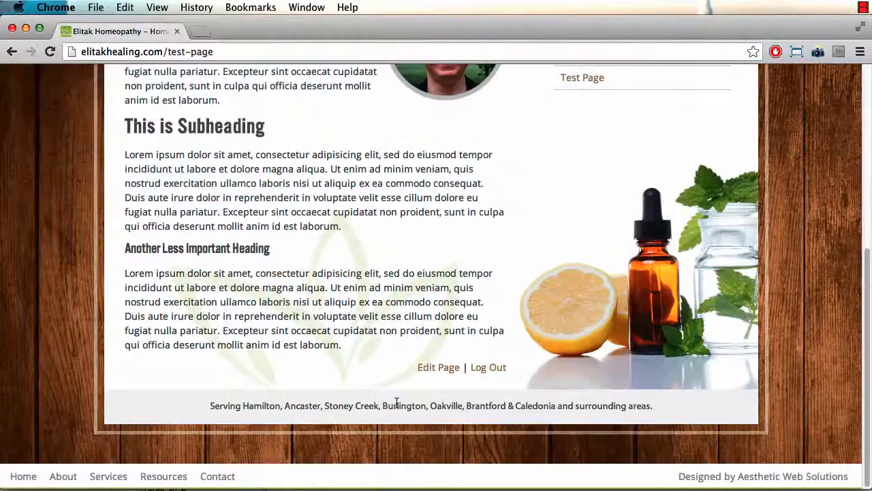
left_click(427, 367)
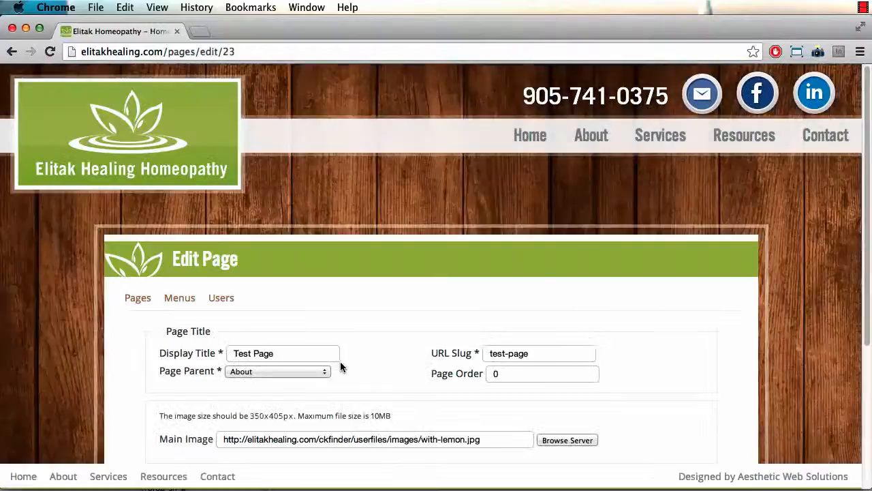
Step: Delete Test Page from the Manage Pages list and confirm the deletion
scroll(171, 363, "down", 4)
scroll(107, 311, "up", 2)
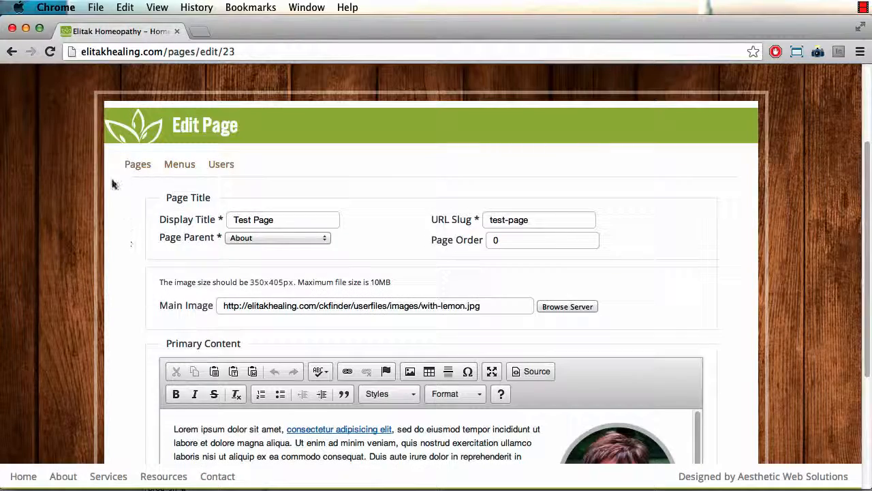
left_click(137, 165)
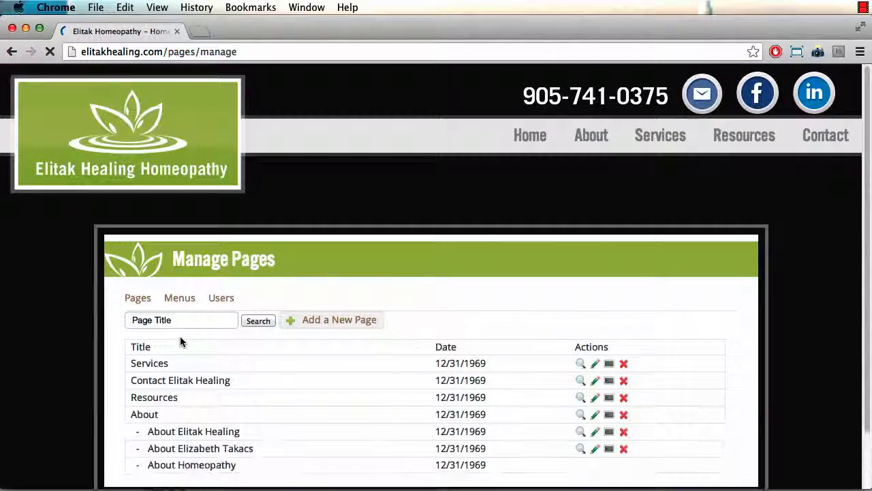
scroll(184, 339, "down", 2)
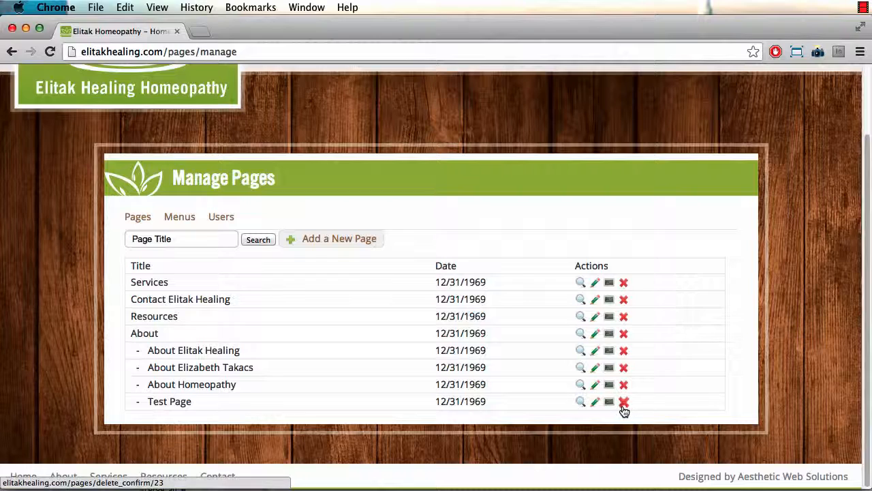
left_click(624, 405)
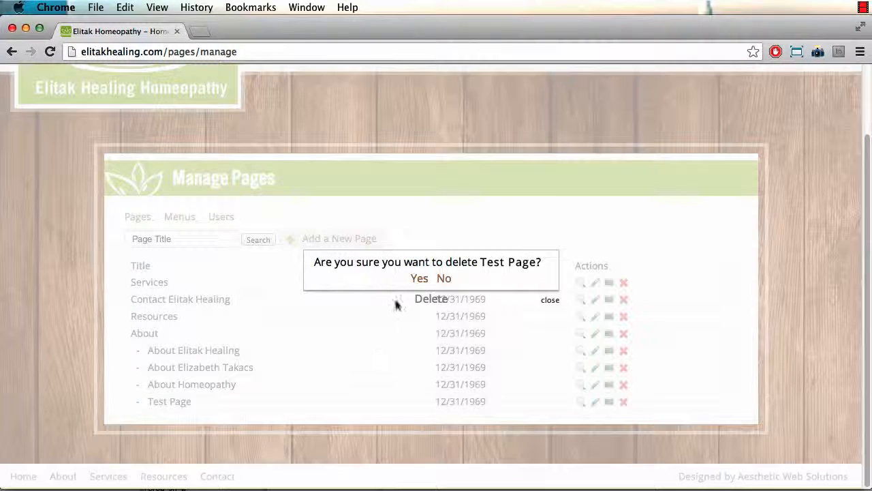
left_click(418, 280)
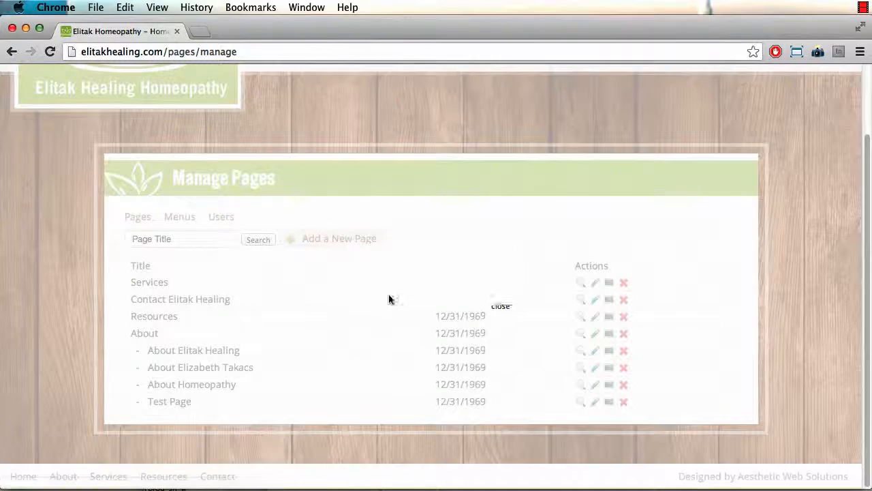
left_click(430, 284)
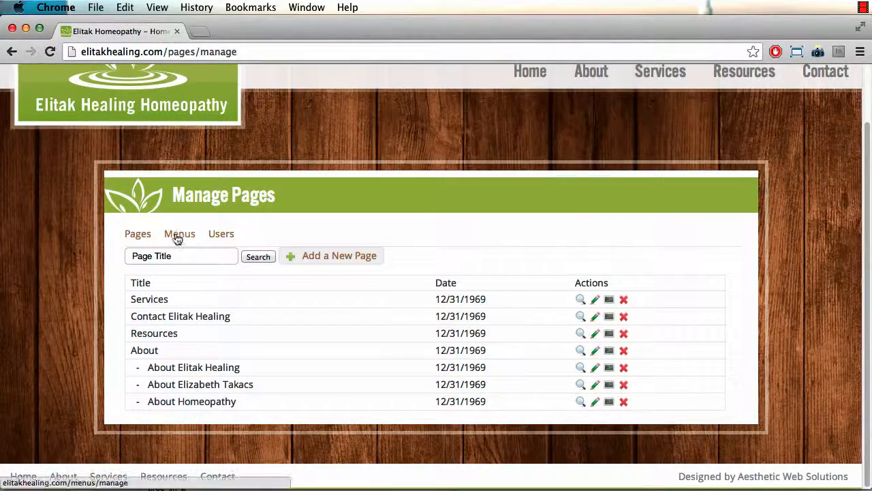
Step: Return to Manage Menus and scroll down to the Main Menu list
left_click(177, 235)
scroll(170, 354, "down", 3)
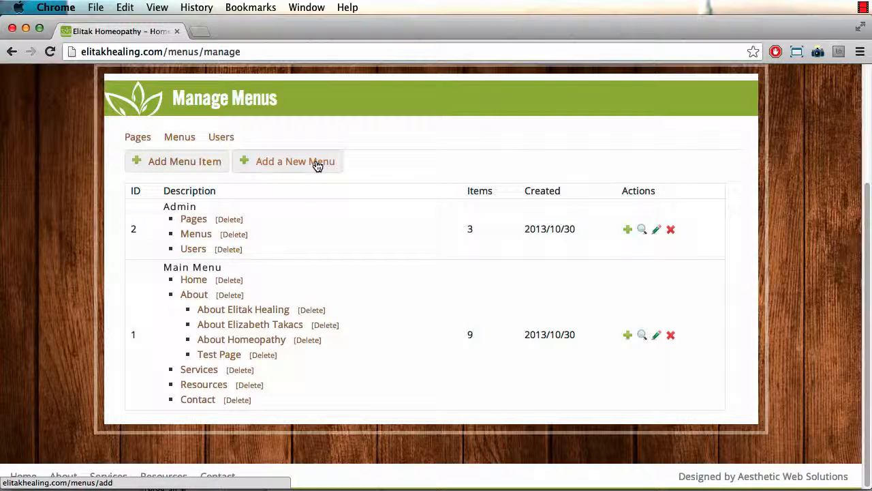
Step: Change the Test Page menu item's target to About Homeopathy, then leave without saving
left_click(220, 356)
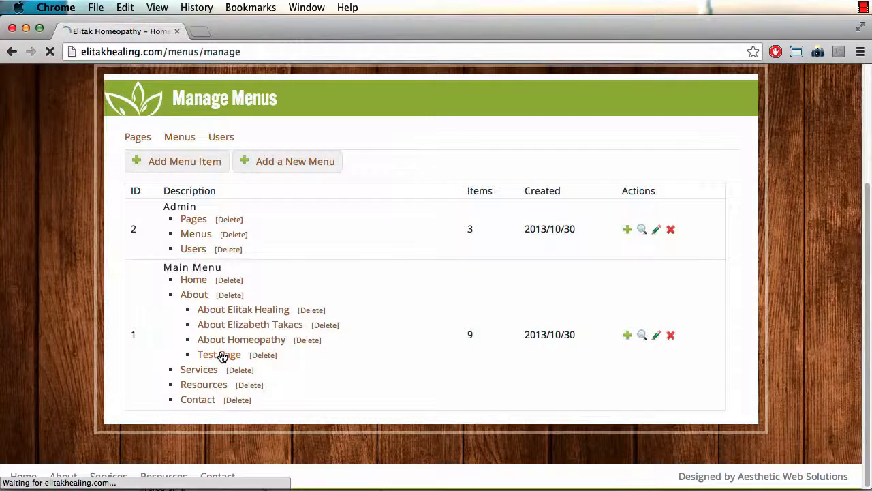
scroll(232, 386, "down", 3)
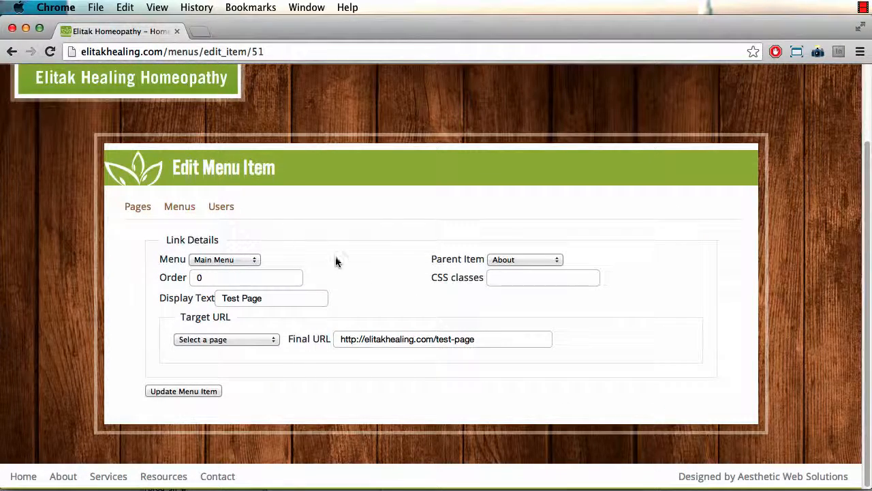
left_click(229, 334)
left_click(211, 381)
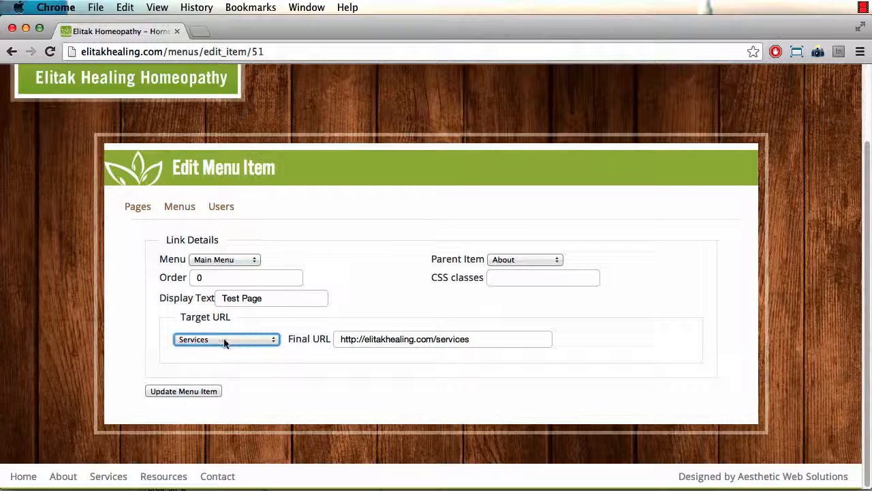
left_click(225, 340)
left_click(214, 370)
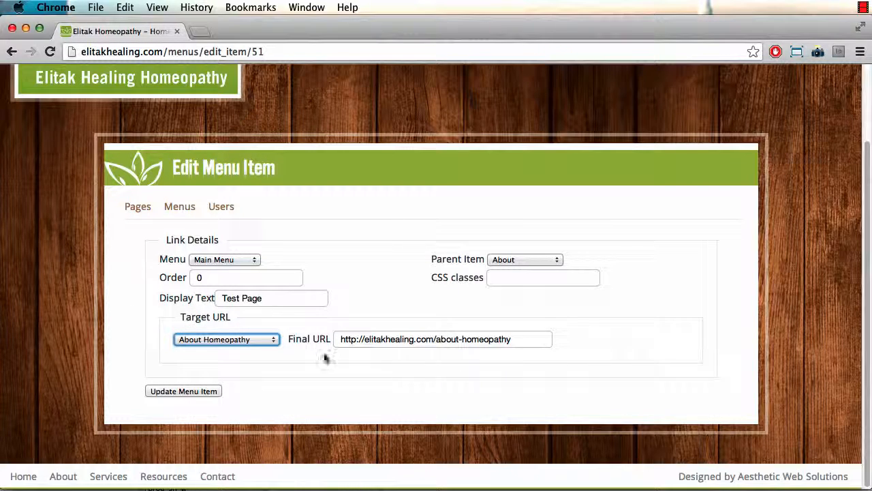
left_click(237, 344)
left_click(102, 375)
left_click(10, 54)
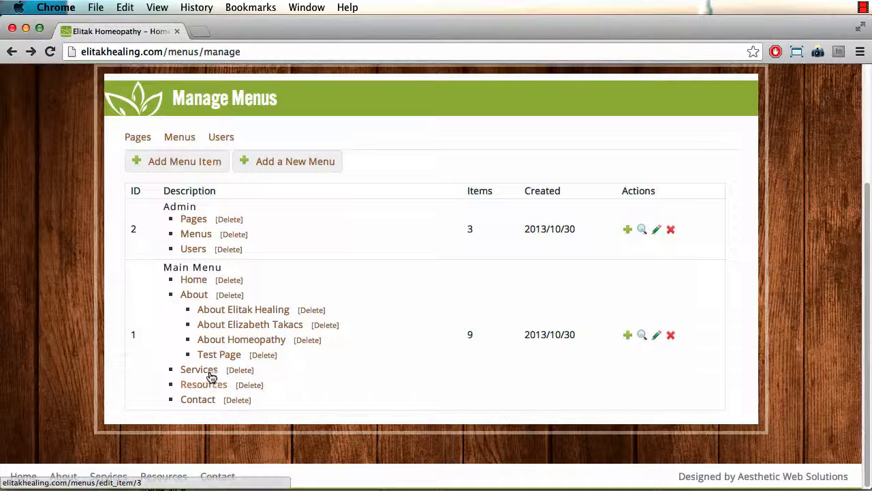
Step: Delete the Test Page menu item, leaving 8 Main Menu items with three under About
left_click(263, 355)
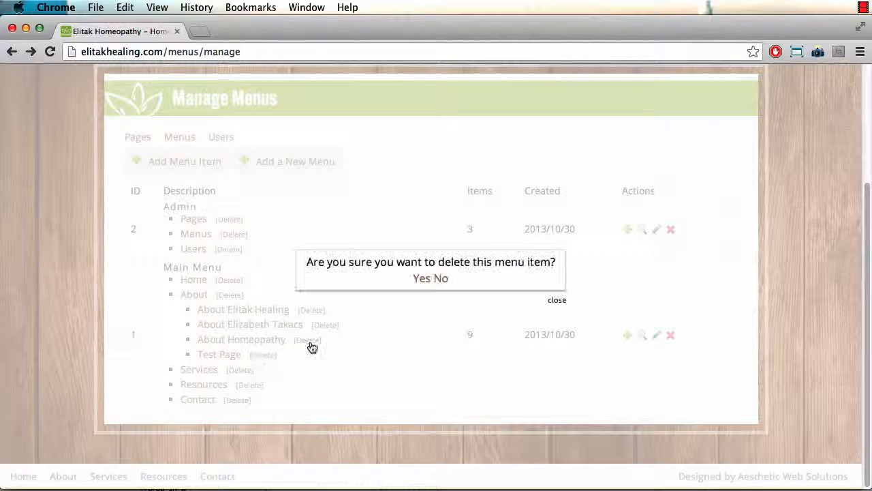
left_click(417, 278)
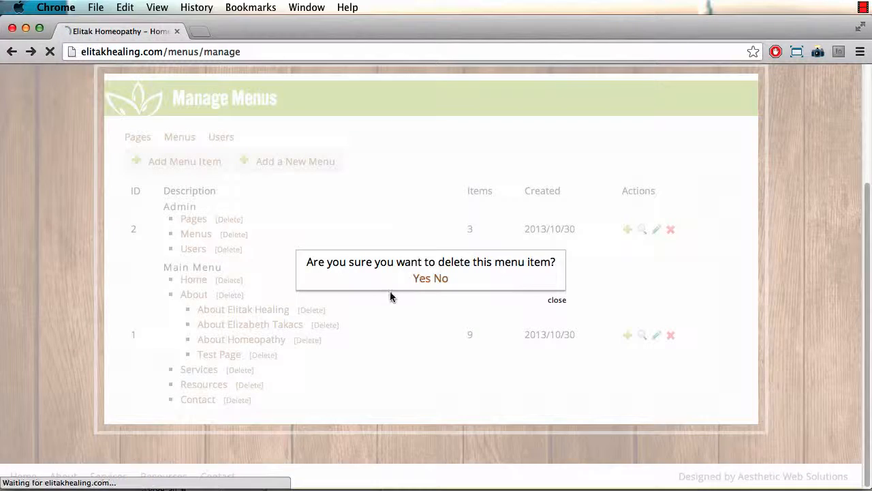
scroll(330, 310, "down", 5)
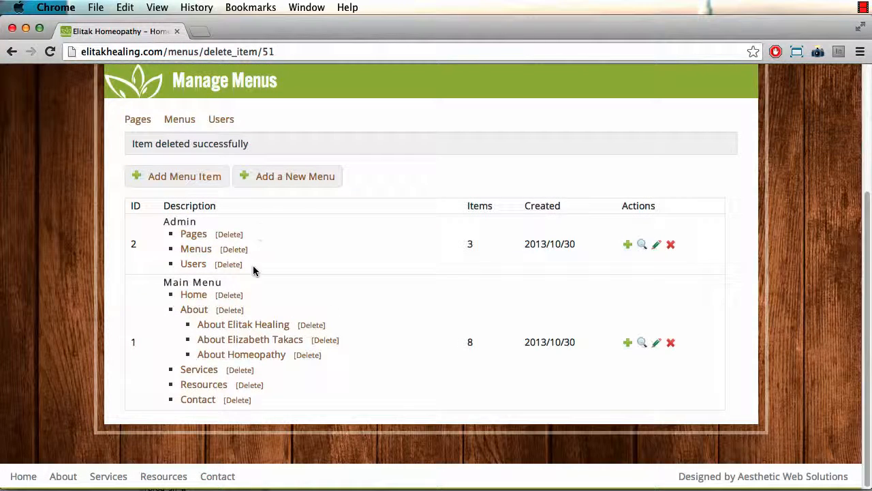
scroll(311, 323, "up", 5)
mouse_move(585, 146)
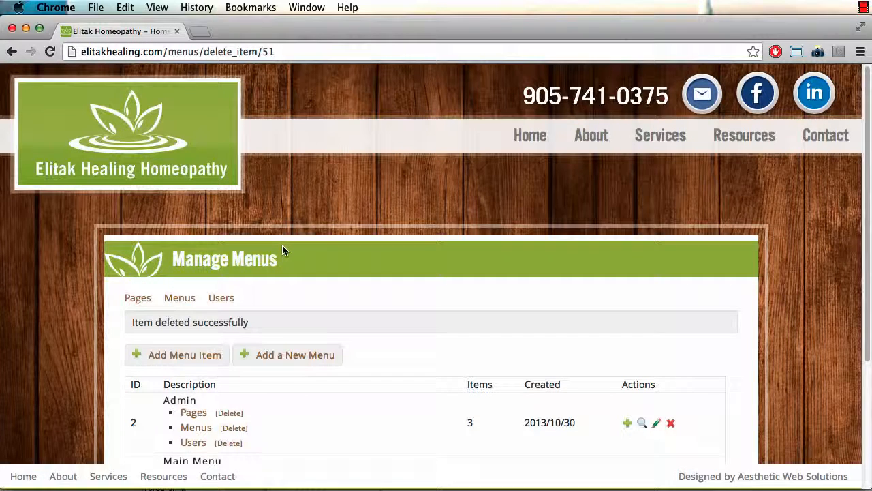
Step: From Pages, start a new page and look over its main image, order and content fields
left_click(138, 298)
scroll(240, 323, "down", 2)
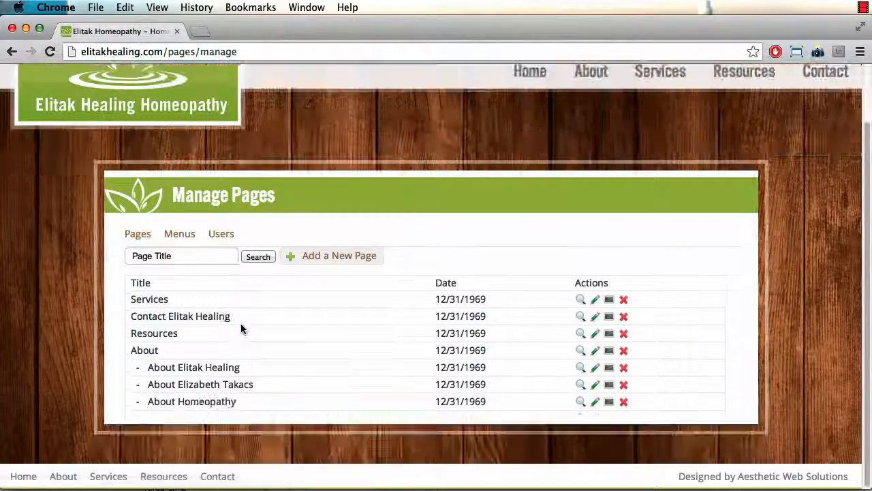
left_click(307, 264)
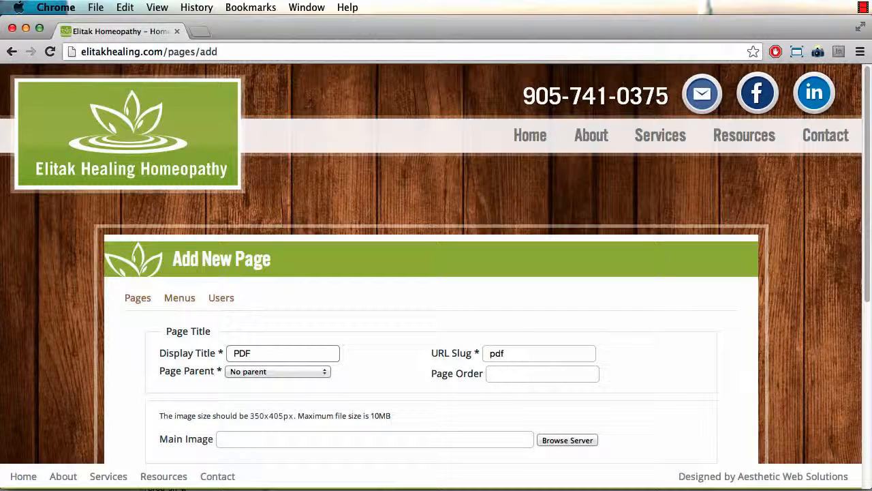
scroll(353, 399, "down", 5)
scroll(241, 288, "up", 3)
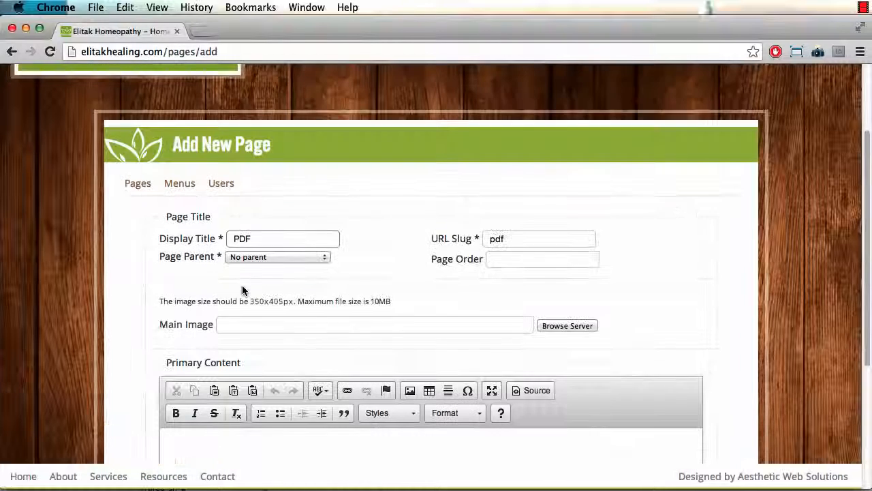
left_click(288, 324)
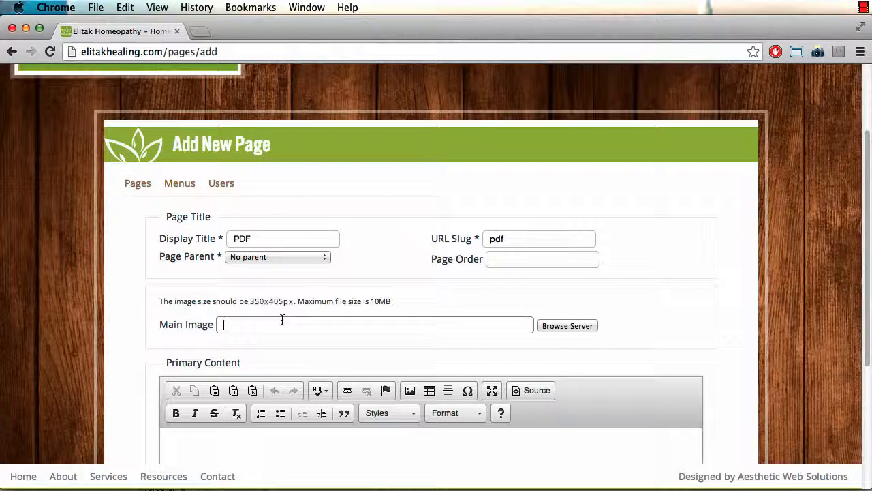
left_click(507, 259)
scroll(298, 355, "down", 2)
scroll(298, 354, "down", 2)
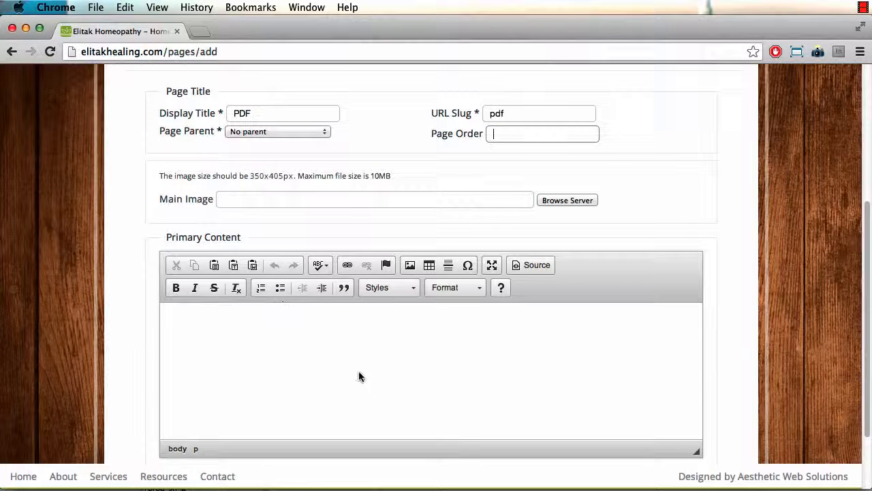
left_click(299, 392)
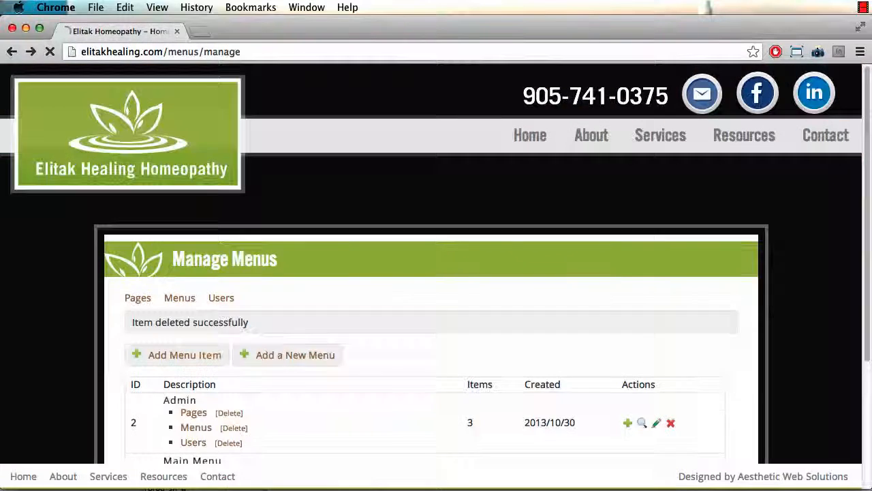
scroll(64, 112, "down", 3)
Step: Go back and reopen Pages to start a fresh, blank Add New Page form
left_click(30, 51)
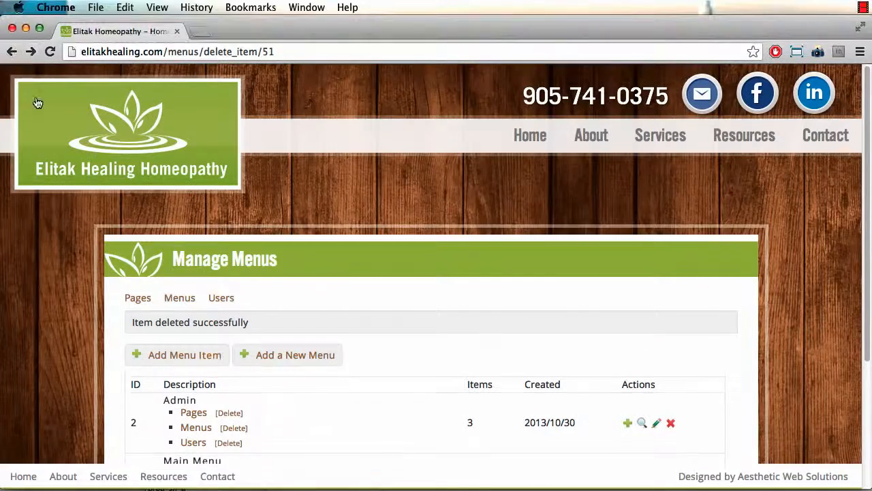
left_click(141, 300)
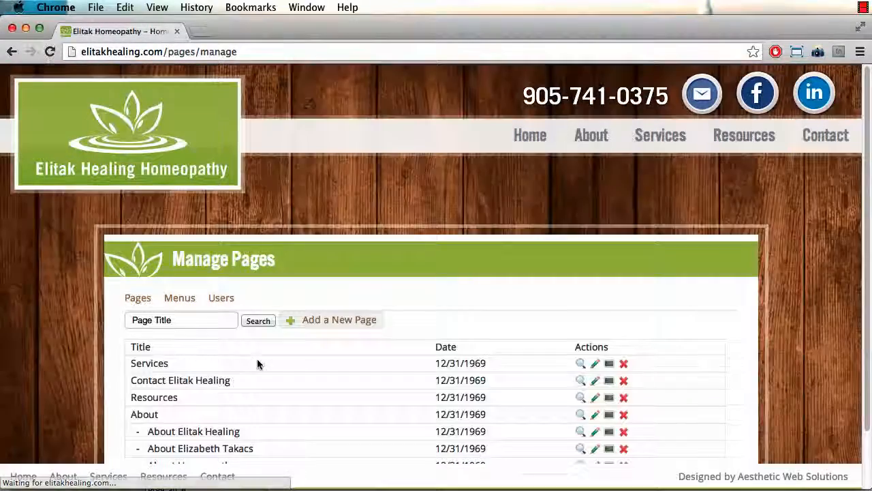
left_click(360, 323)
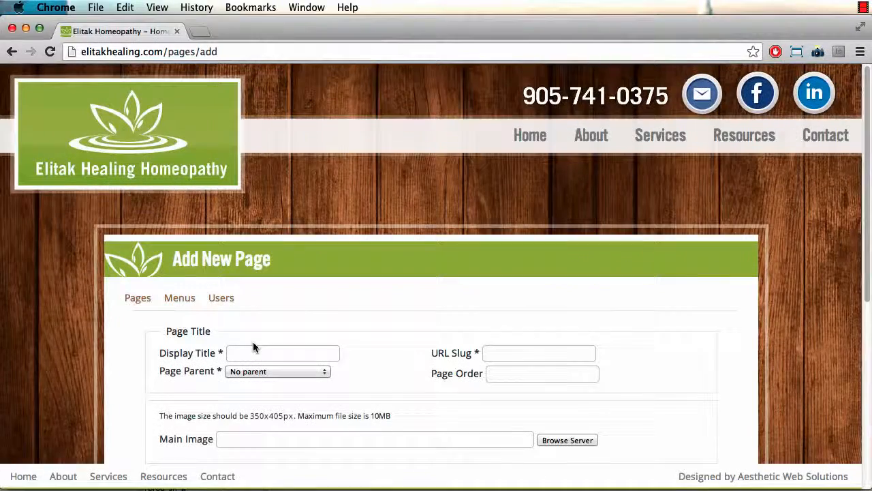
Step: Title the new page 'Test PDF', giving the slug test-pdf
left_click(252, 350)
type("TES")
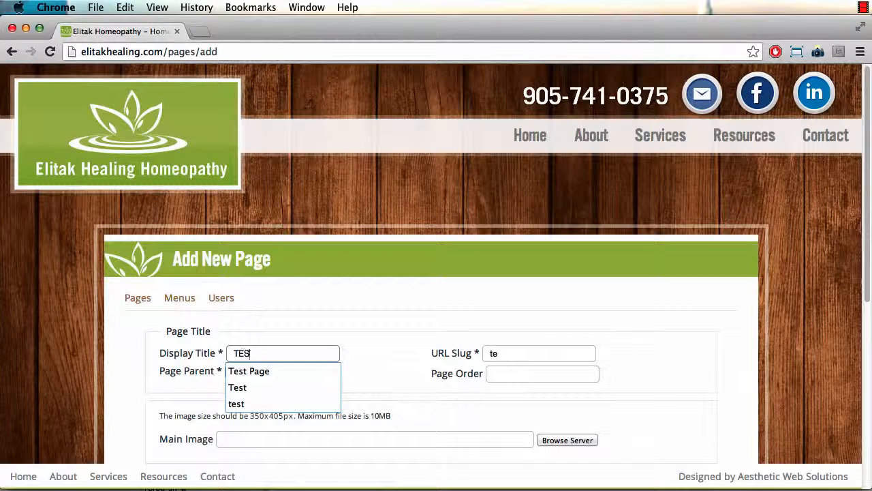
key("BackSpace")
type("est PDF")
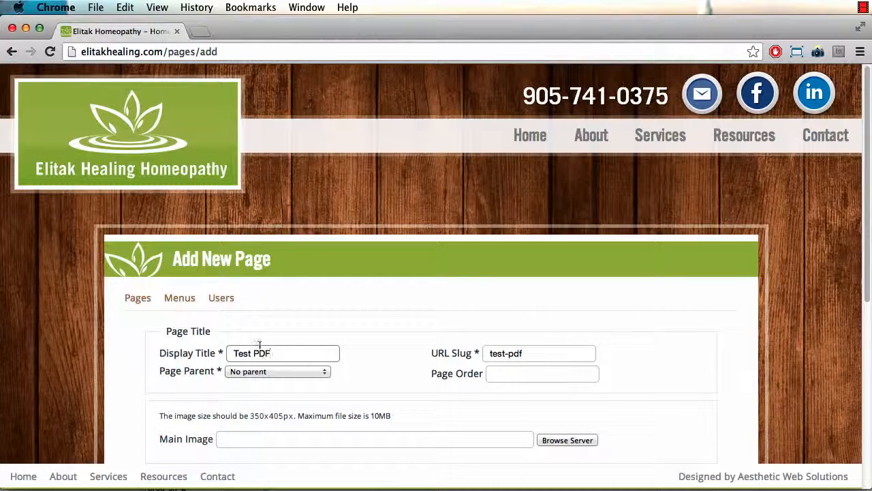
Step: Write 'Test', a Lorem ipsum paragraph and 'Link' in Primary Content, then select 'Link'
scroll(245, 351, "down", 4)
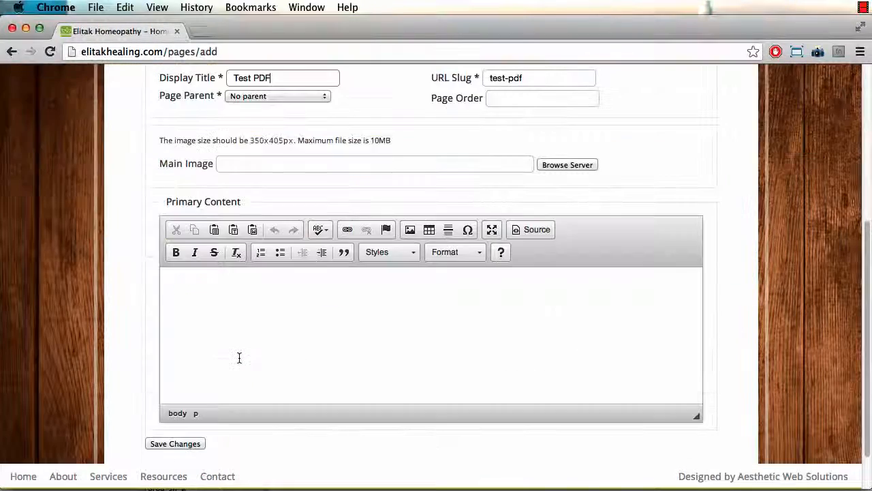
left_click(295, 354)
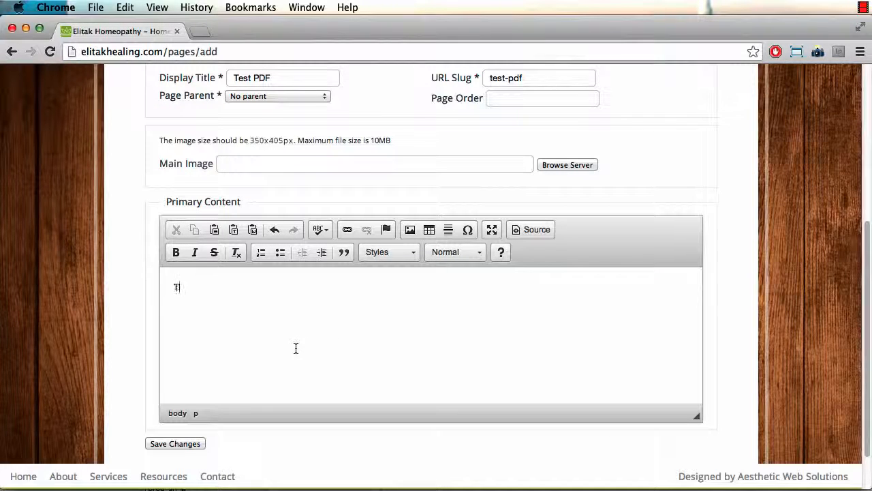
type("Test lorem ipsum dolor sit amet, consectetur adipisicing elit, sed do eiusmod tempor incididunt ut labore et dolore magna aliqua. Ut enim ad minim veniam, quis nostrud exercitation ullamco laboris nisi ut aliquip ex ea commodo consequat. Duis aute irure dolor in reprehenderit in voluptate velit esse cillum dolore eu fugiat nulla pariatur. Excepteur sint occaecat cupidatat non proident, sunt in culpa qui officia deserunt mollit anim id est laborum.")
key("Return")
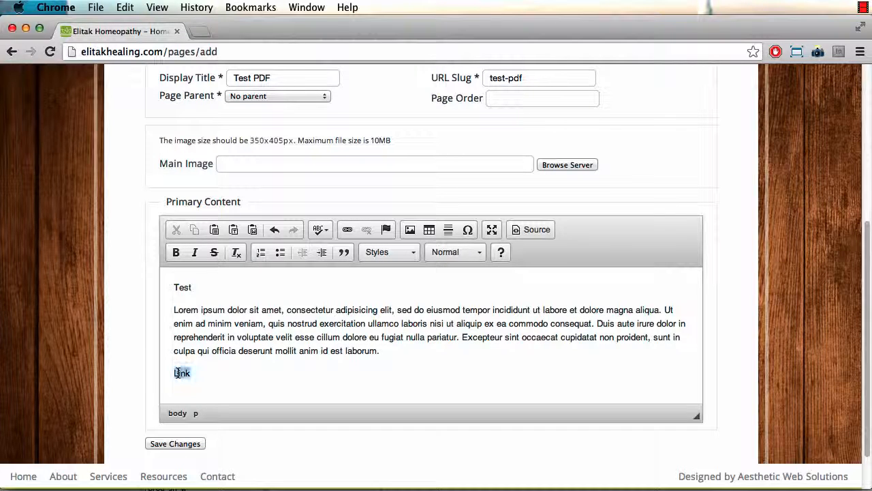
left_click_drag(178, 372, 173, 375)
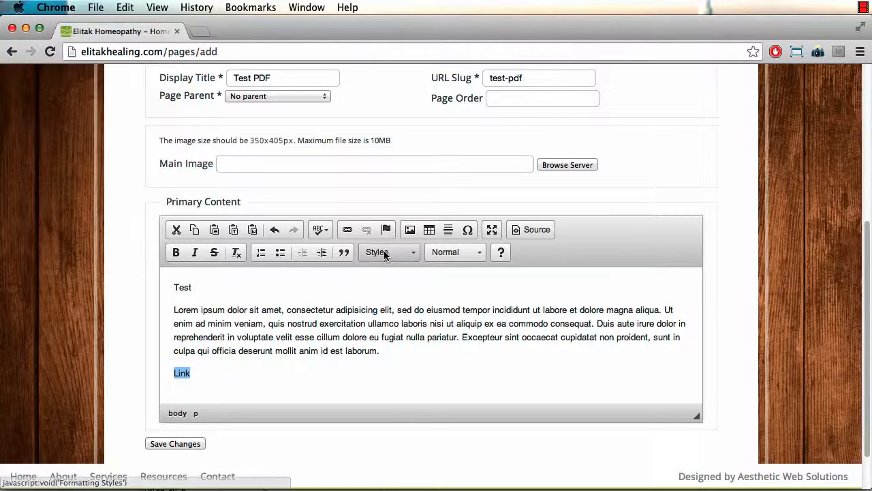
Step: In the link dialog's Upload tab, choose test.pdf from the computer
left_click(347, 232)
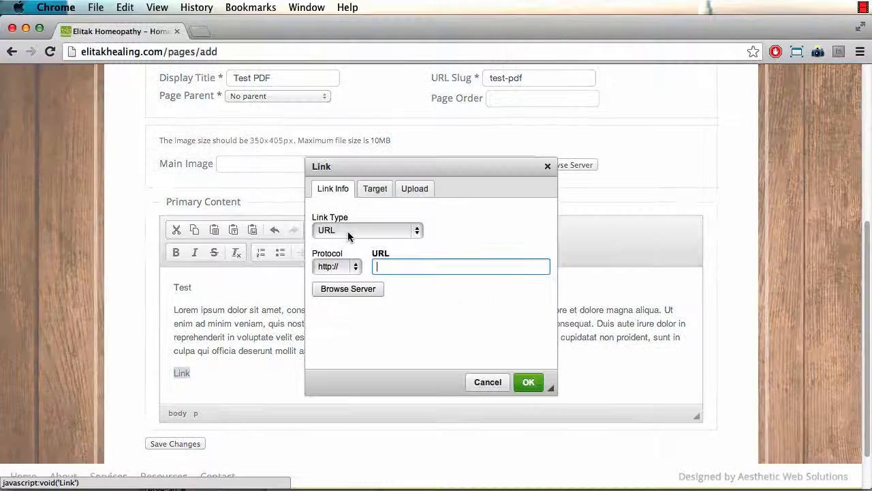
left_click(404, 191)
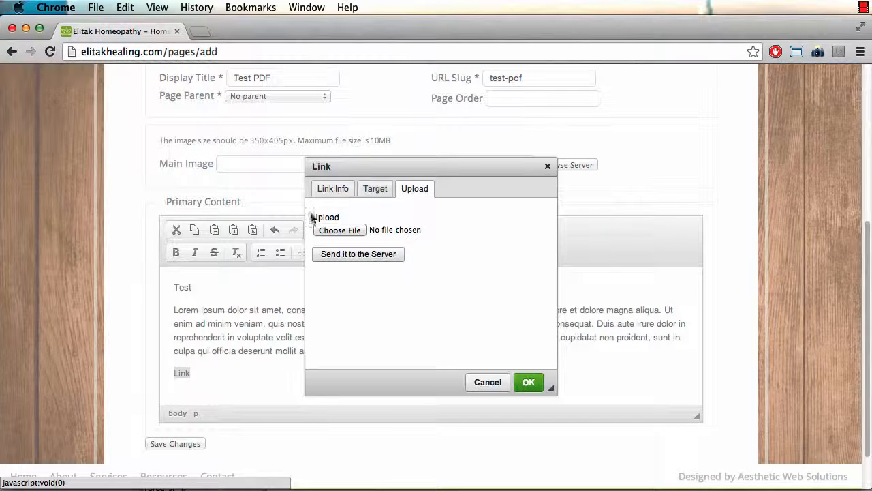
left_click(325, 230)
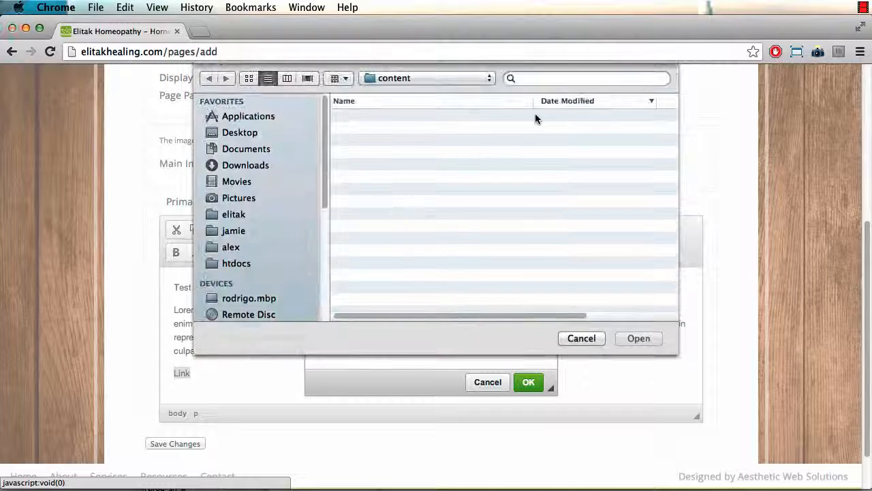
left_click(554, 75)
type("te")
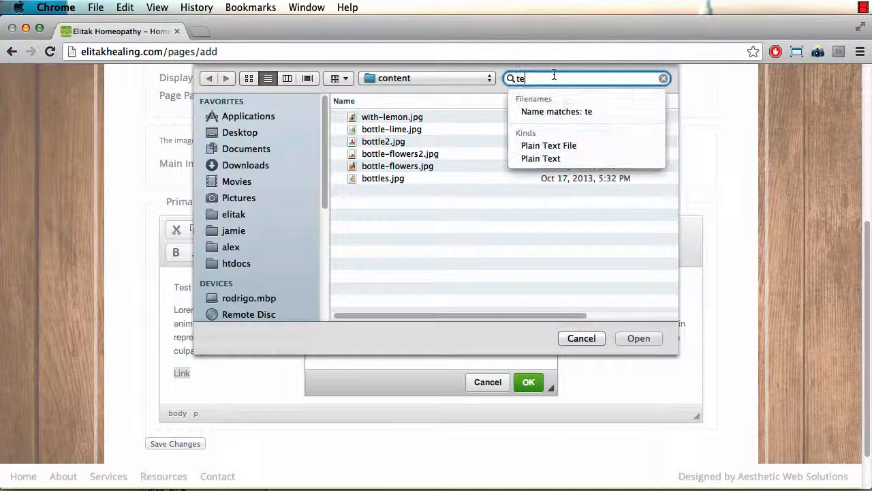
type("st pdf")
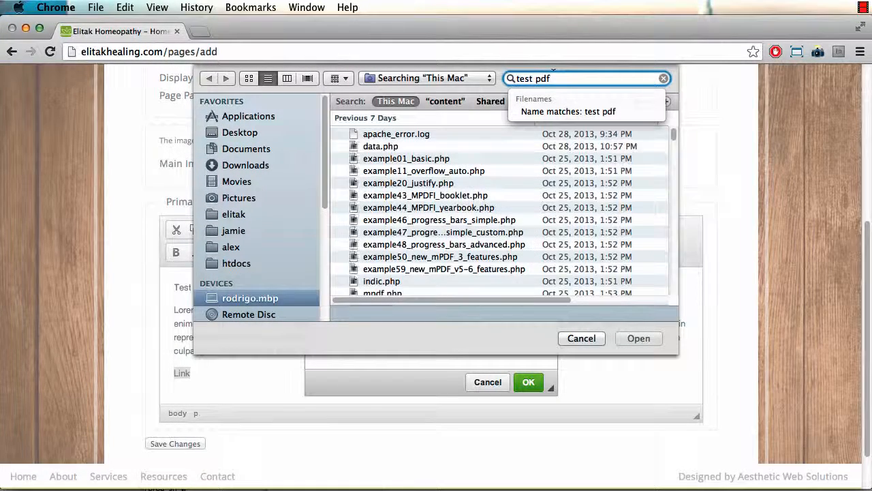
type(" pdf")
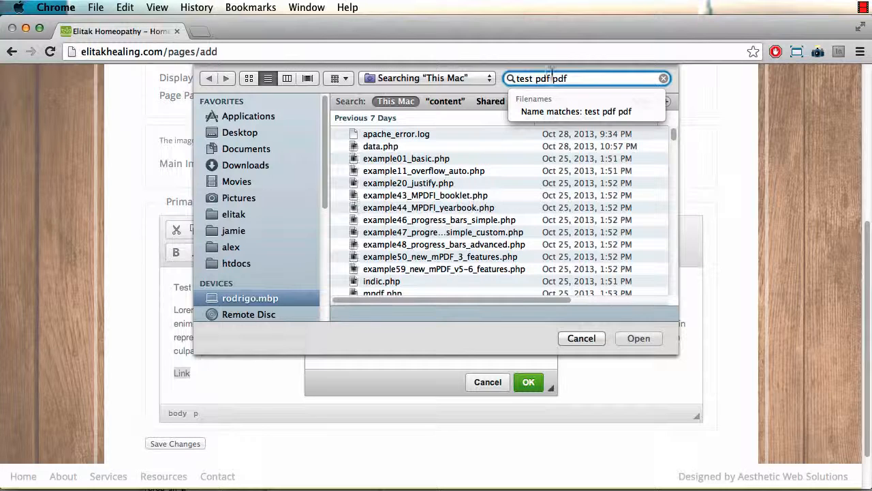
left_click(398, 195)
key("Down")
key("Down")
key("Down")
key("Down")
key("Down")
key("Down")
key("Down")
key("Down")
key("Down")
key("Down")
key("Down")
key("Down")
key("Down")
key("Down")
key("Down")
key("Down")
key("Down")
key("Down")
key("Down")
key("Down")
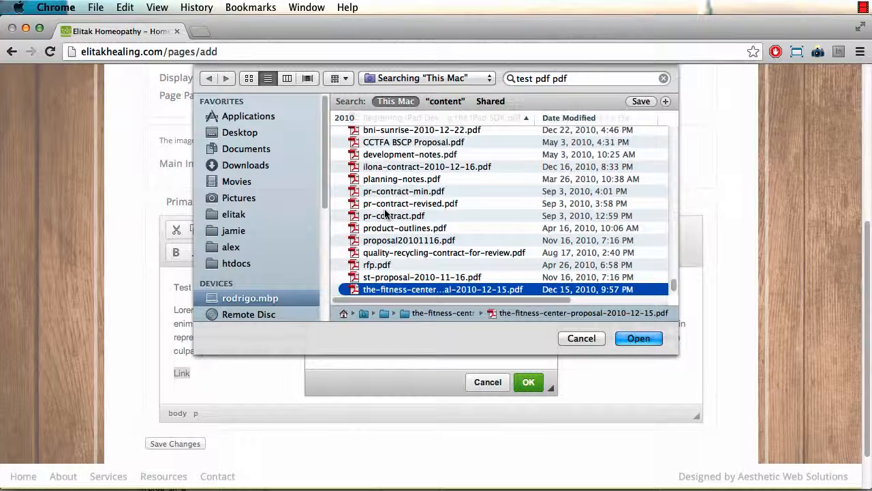
type("test")
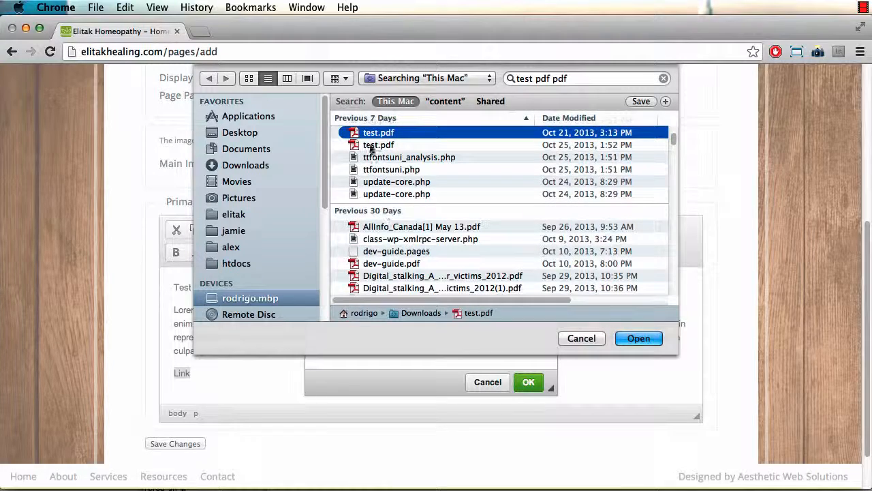
double_click(369, 135)
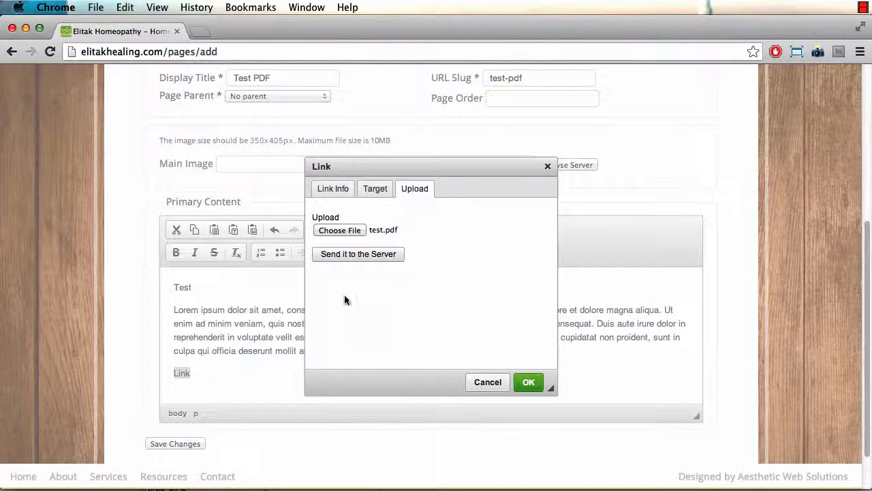
Step: Upload test.pdf as test(1).pdf, link 'Link' to it and save the Test PDF page
left_click(363, 254)
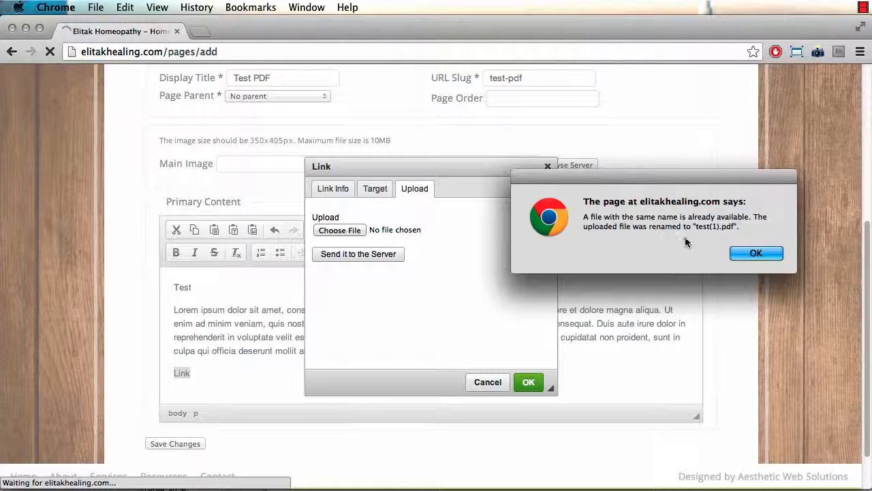
left_click(748, 252)
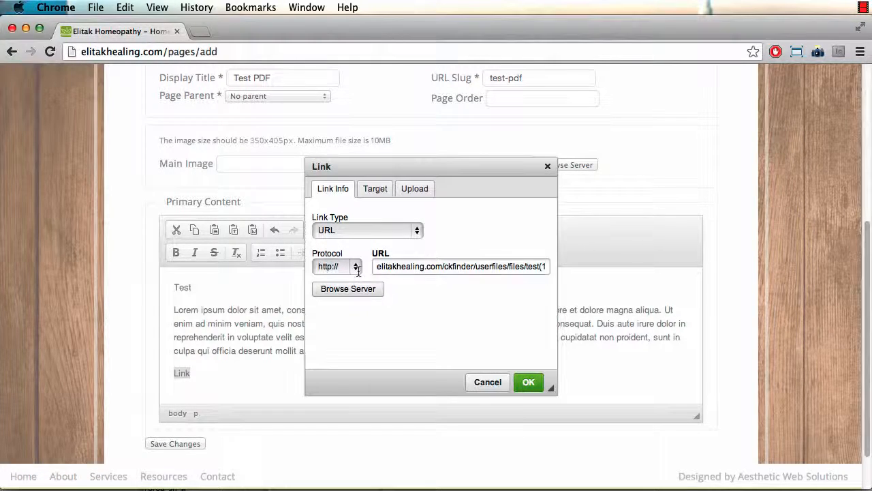
left_click(527, 383)
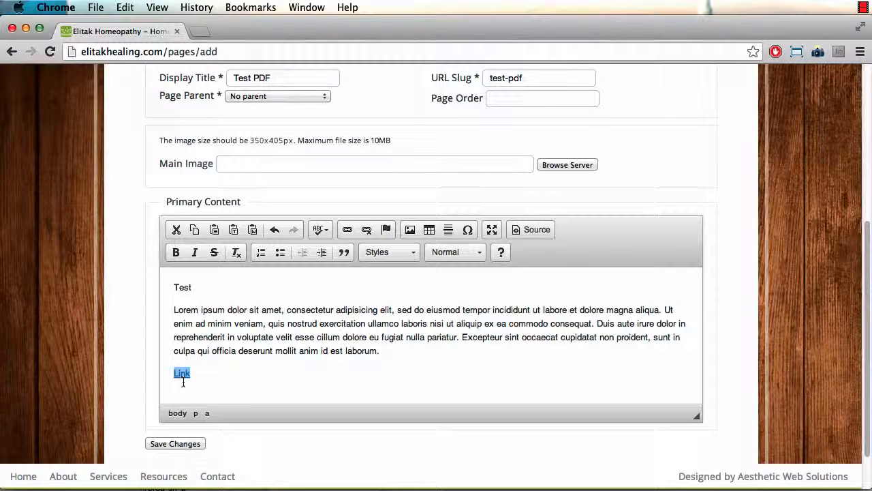
left_click(161, 444)
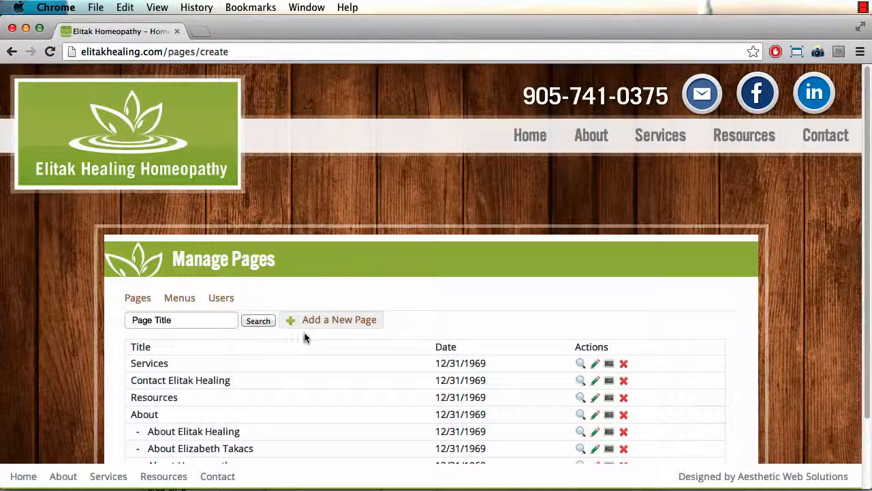
Step: View the live Test PDF page and confirm 'Link' opens test(1).pdf, then go back
scroll(205, 409, "down", 3)
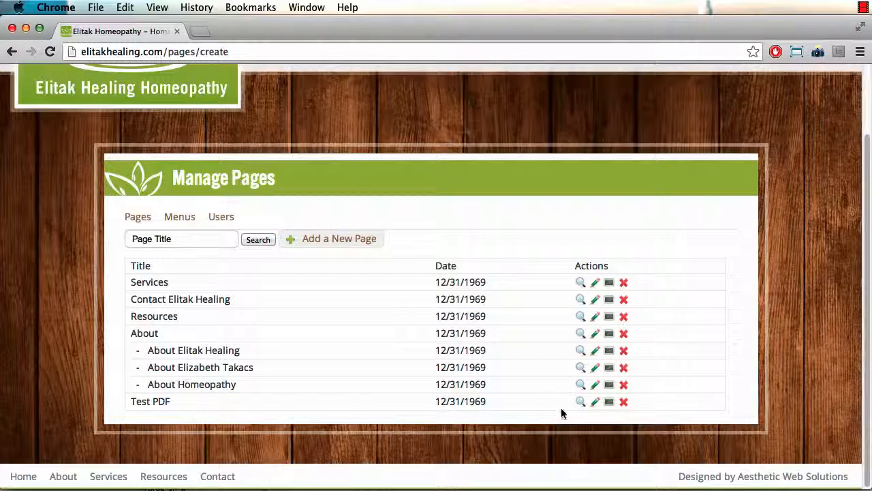
left_click(581, 401)
scroll(524, 396, "down", 3)
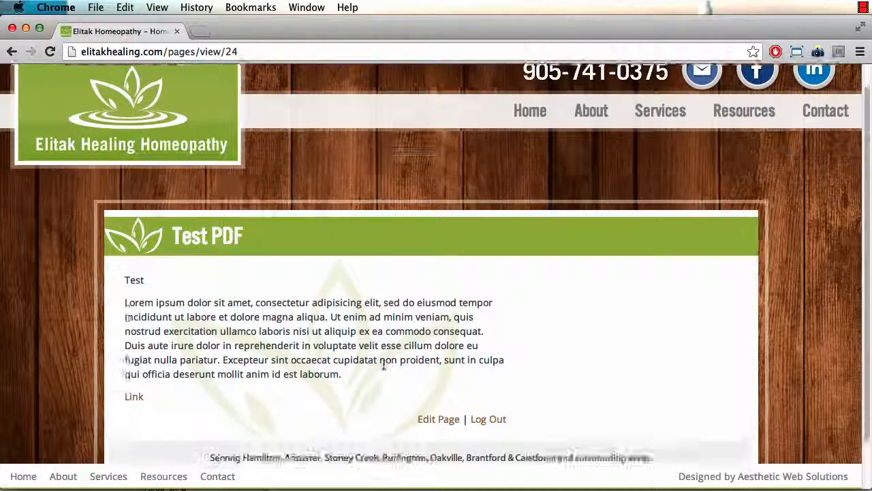
left_click(134, 346)
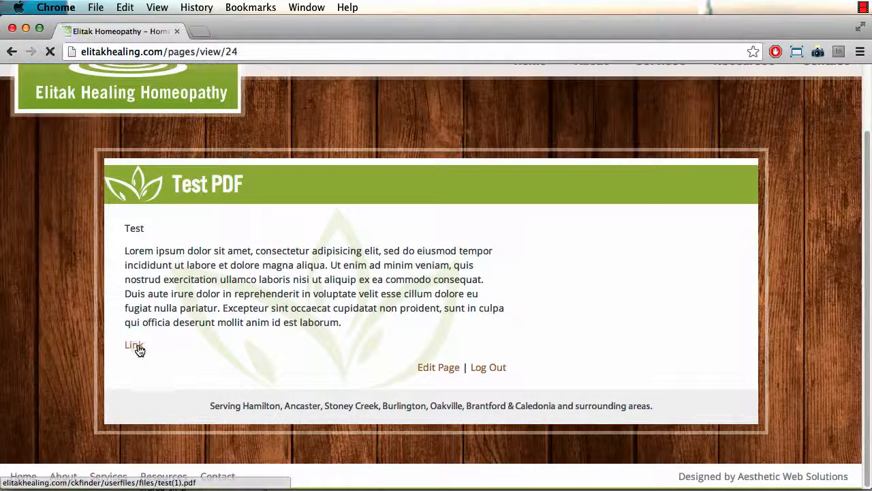
left_click(12, 52)
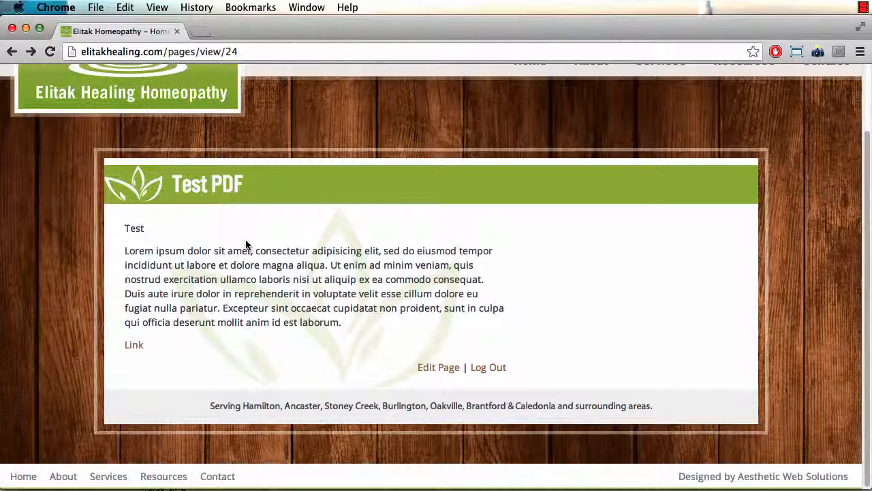
scroll(247, 244, "up", 2)
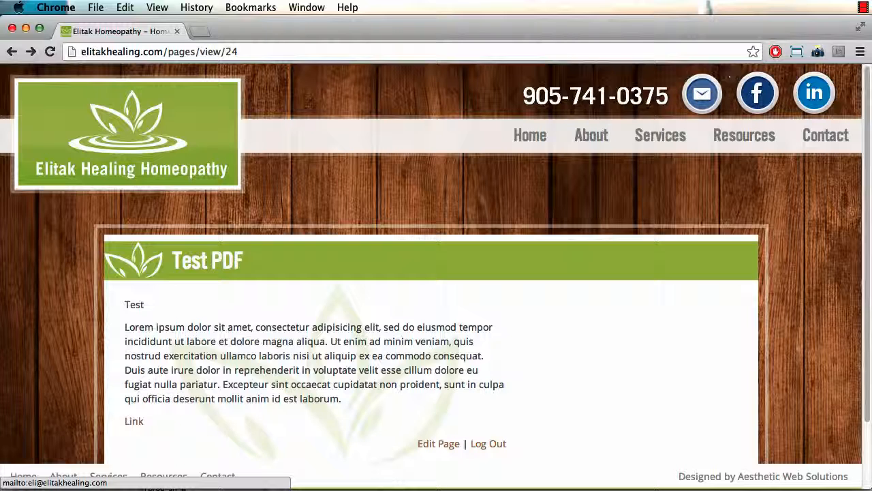
left_click(864, 8)
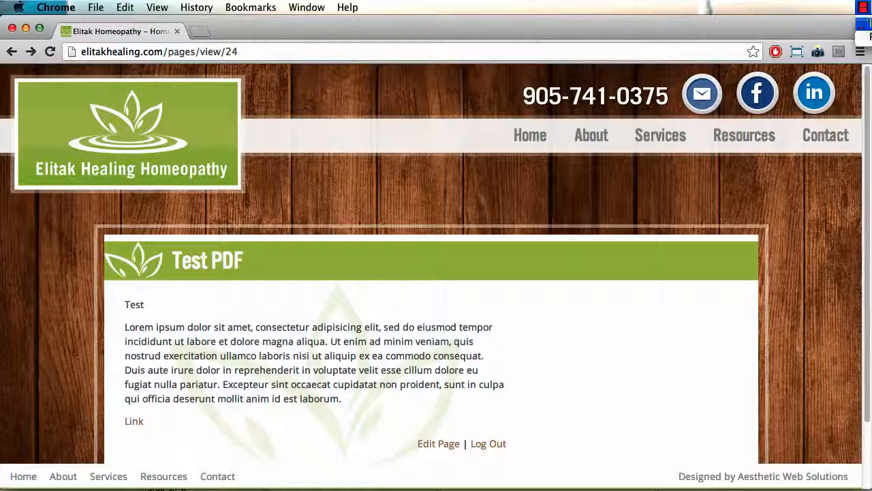